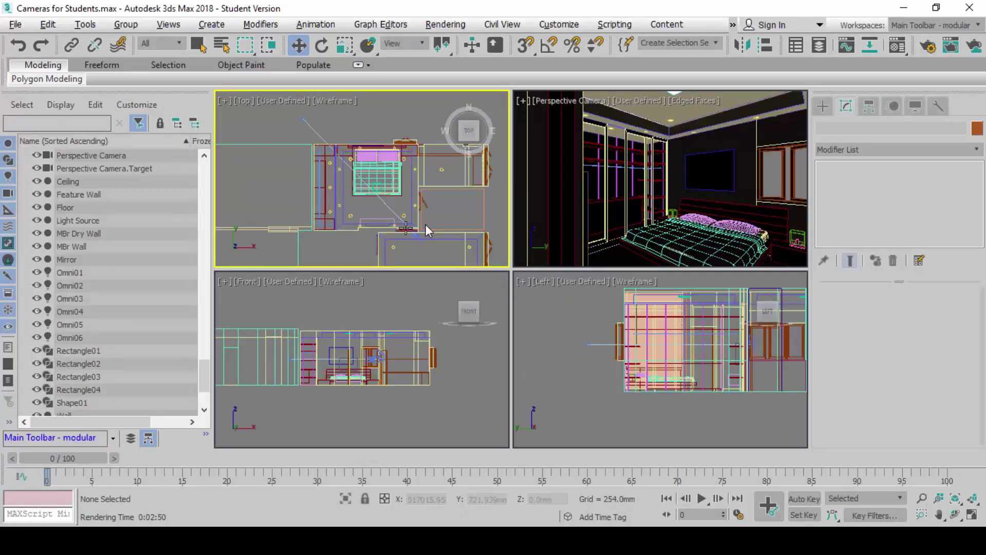
- Maximize the Top viewport so the bedroom plan fills the workspace
key("alt+w")
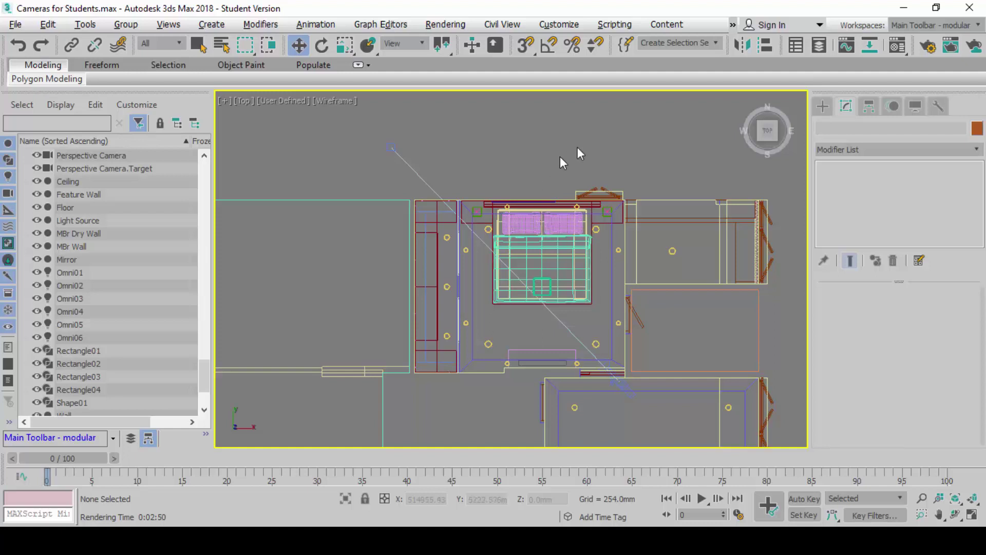
- Create target camera Camera001 at the plan's lower left, aimed across the bedroom toward the bed
left_click(821, 107)
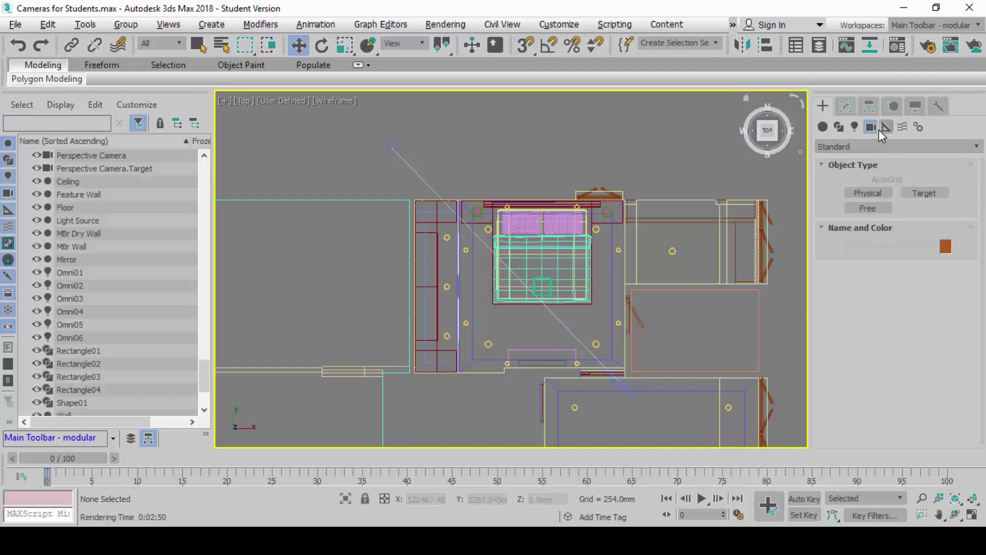
left_click(925, 191)
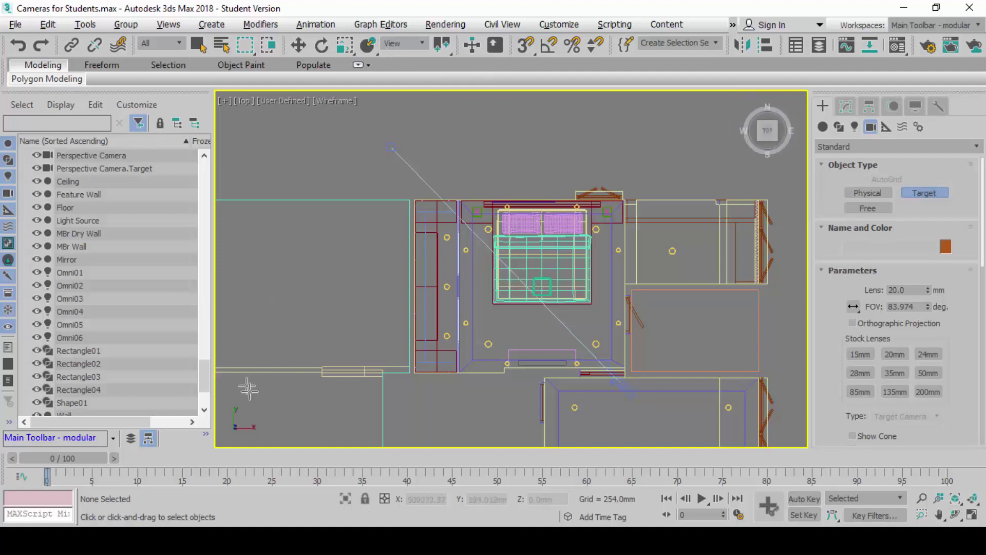
left_click_drag(270, 417, 348, 118)
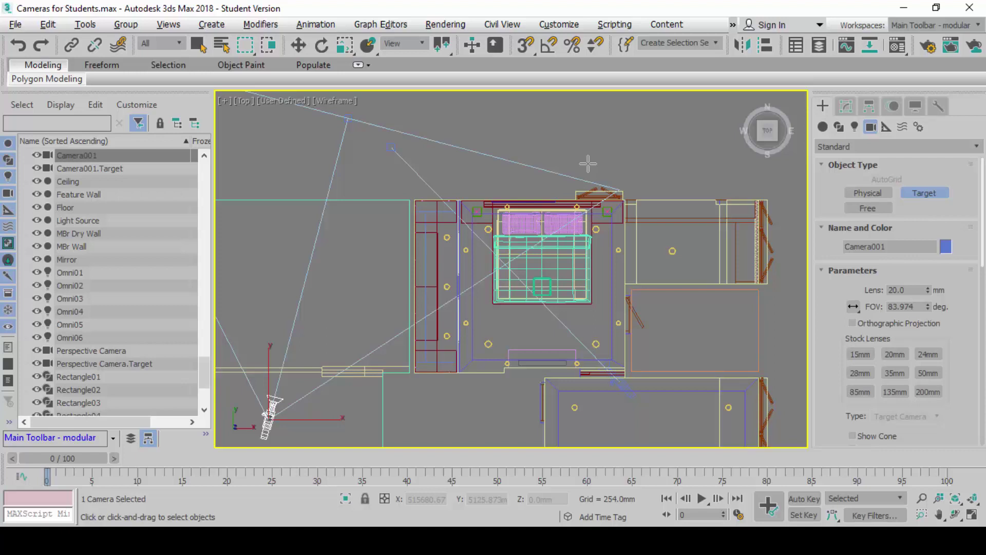
key("ctrl+z")
left_click_drag(299, 409, 481, 148)
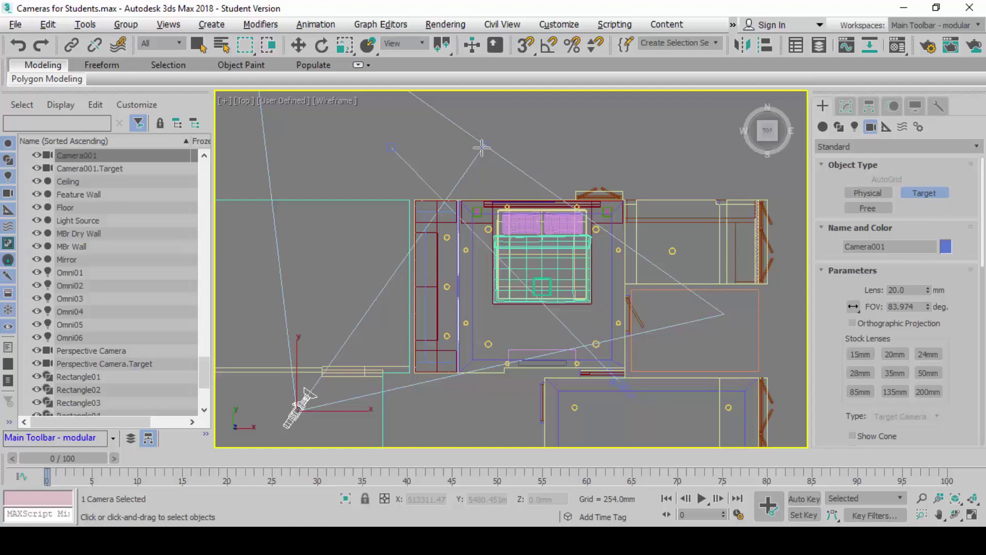
- Maximize the Top view again and activate Select and Move
key("alt+w")
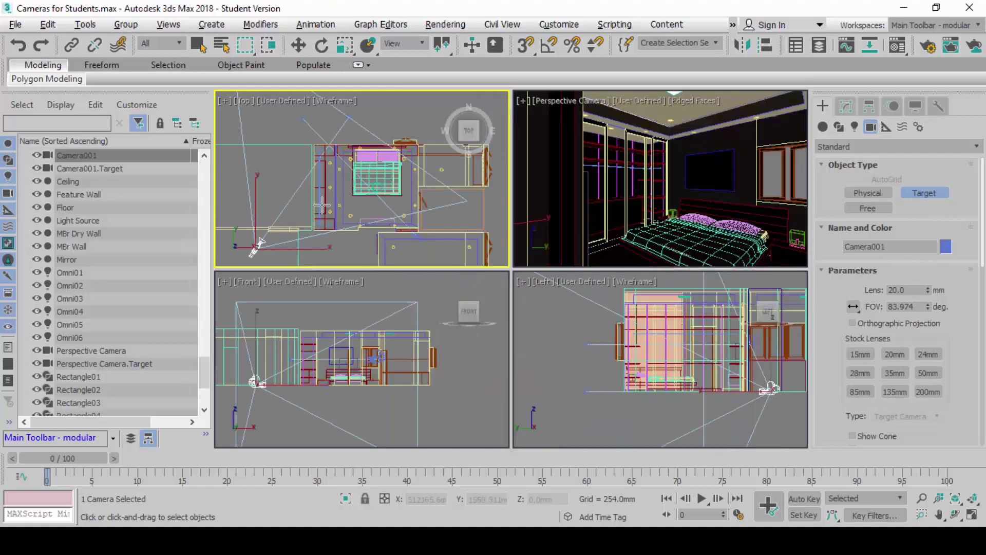
key("alt+w")
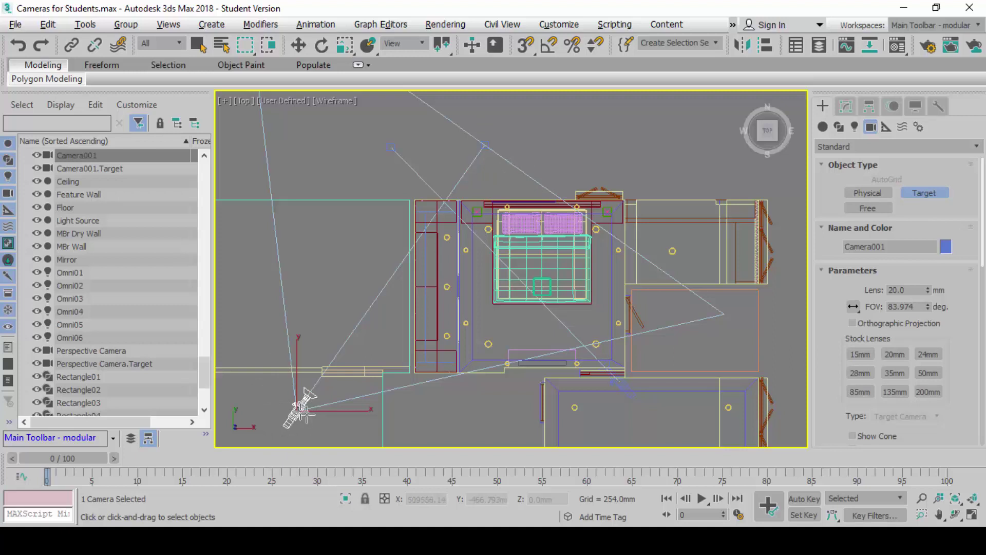
left_click(299, 47)
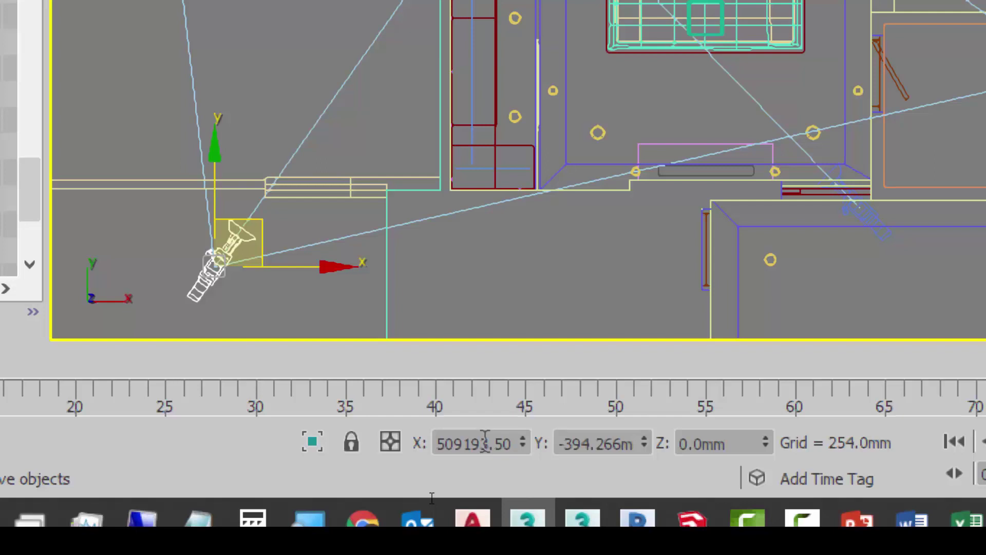
- Copy Camera001's X coordinate value from the status bar coordinate fields
left_click_drag(485, 442, 711, 435)
left_click(715, 443)
double_click(714, 443)
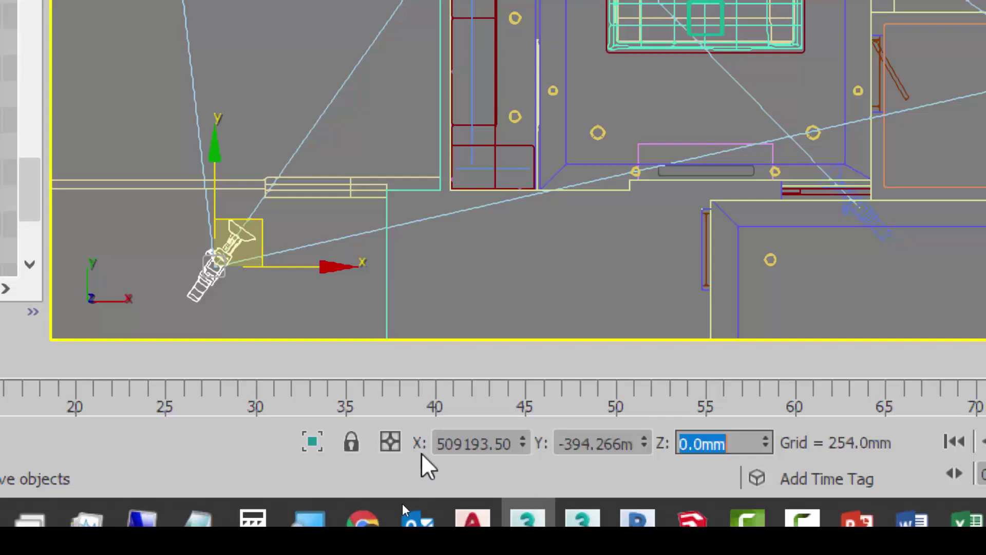
left_click(445, 445)
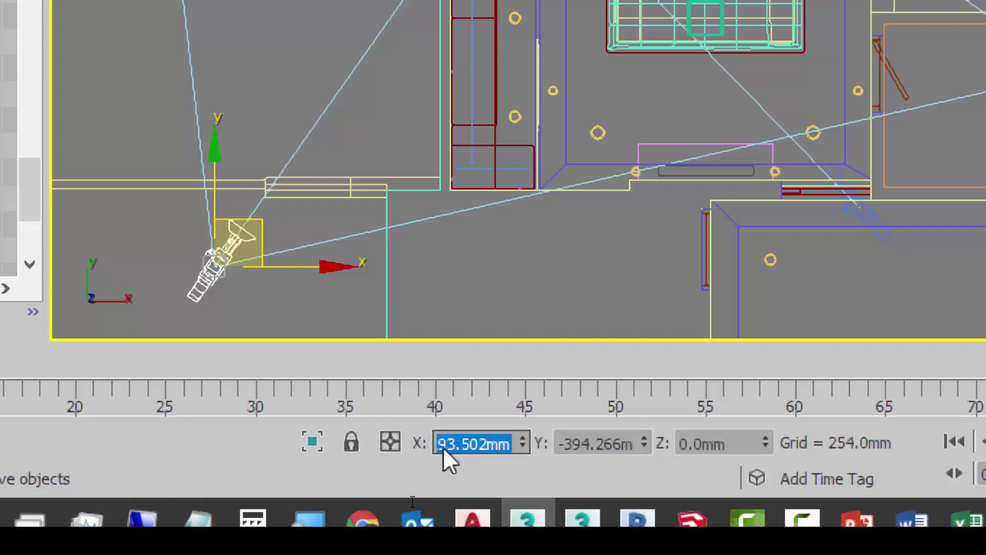
right_click(443, 447)
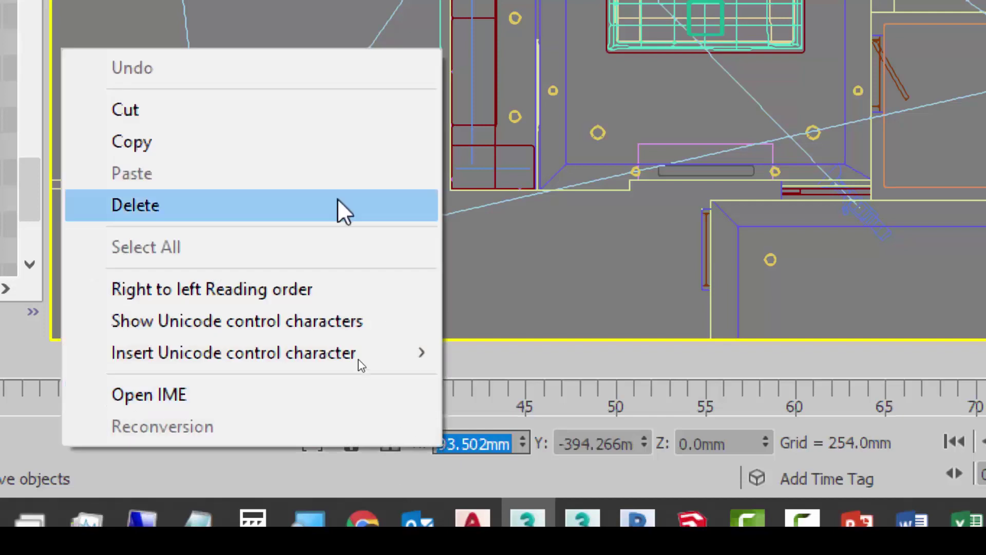
left_click(341, 142)
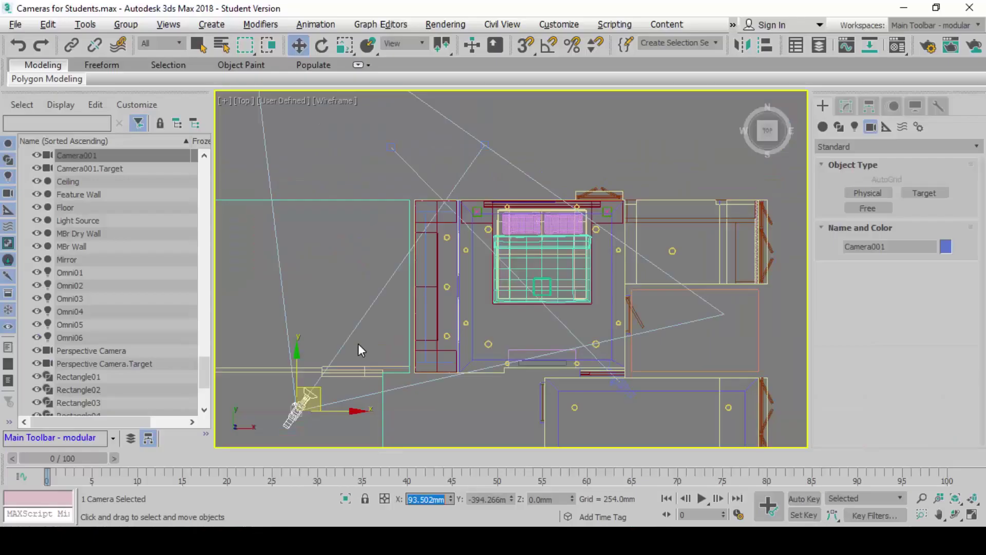
- Paste the camera's X value 509193.50 into Camera001.Target's X coordinate
left_click(488, 141)
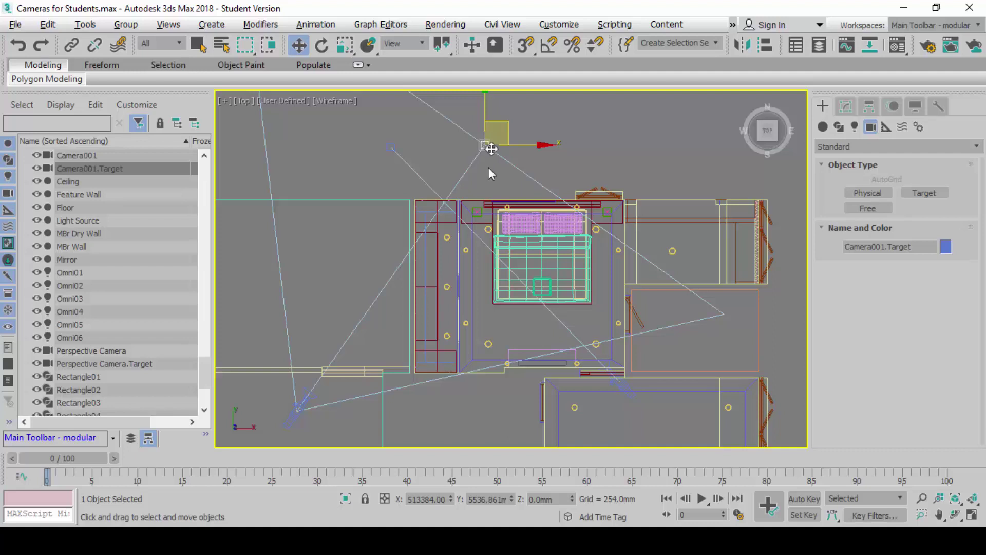
double_click(420, 500)
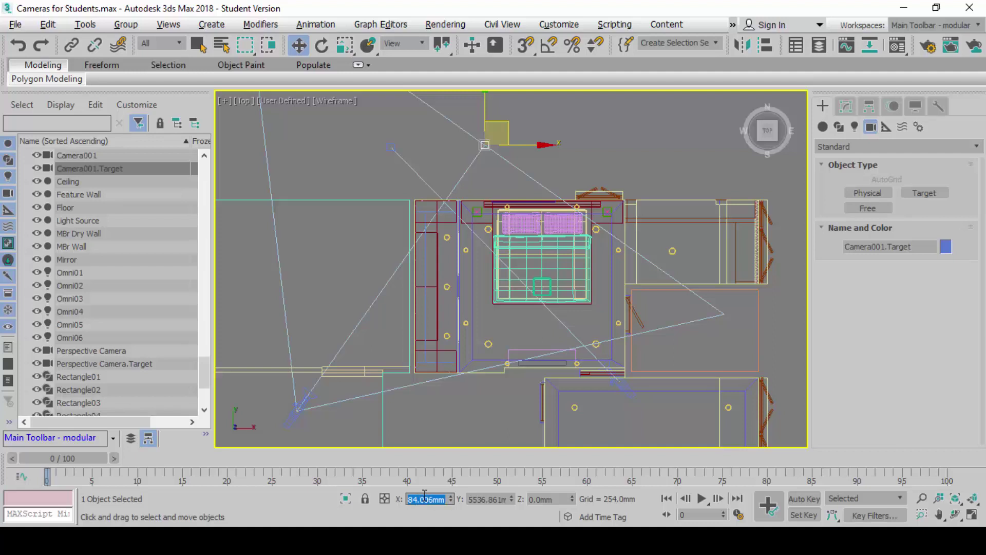
right_click(424, 494)
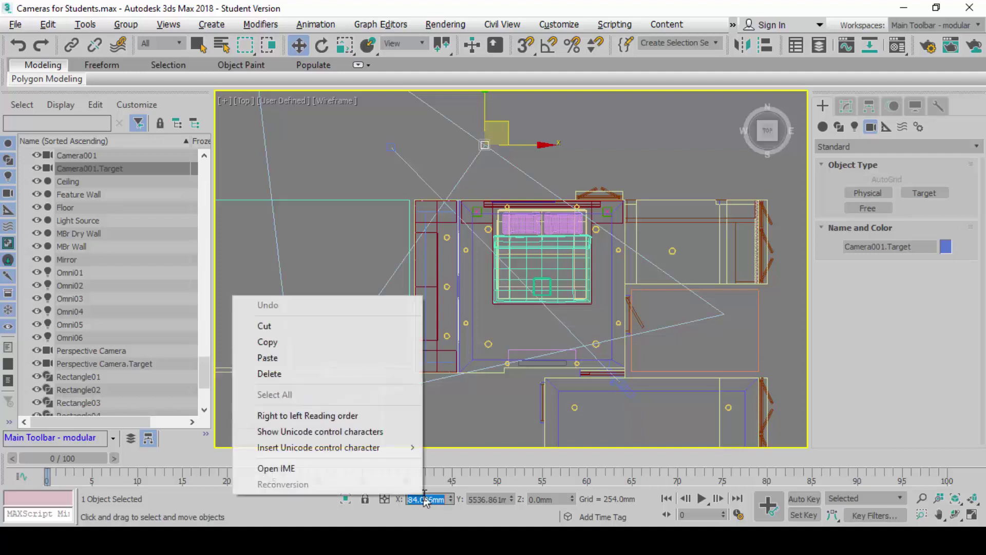
left_click(329, 355)
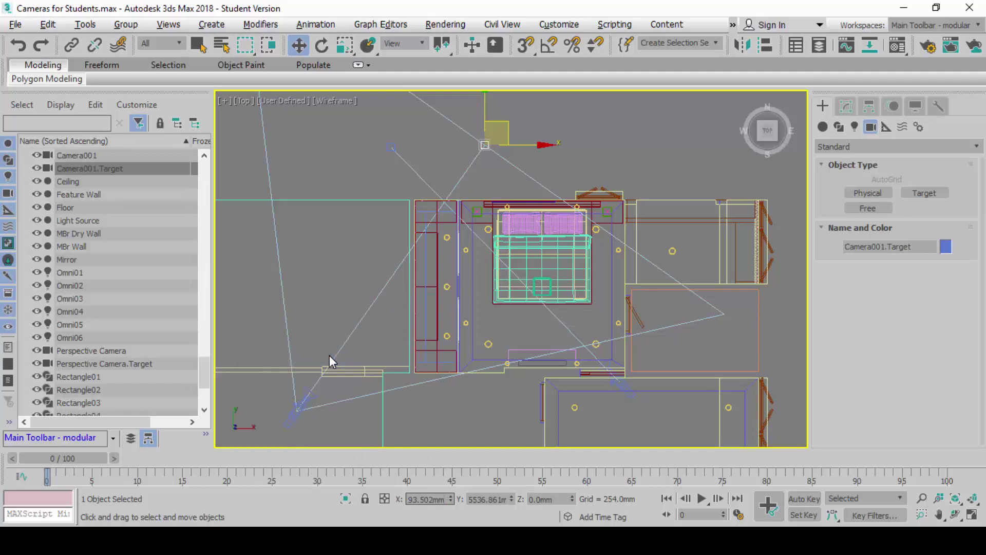
key("Return")
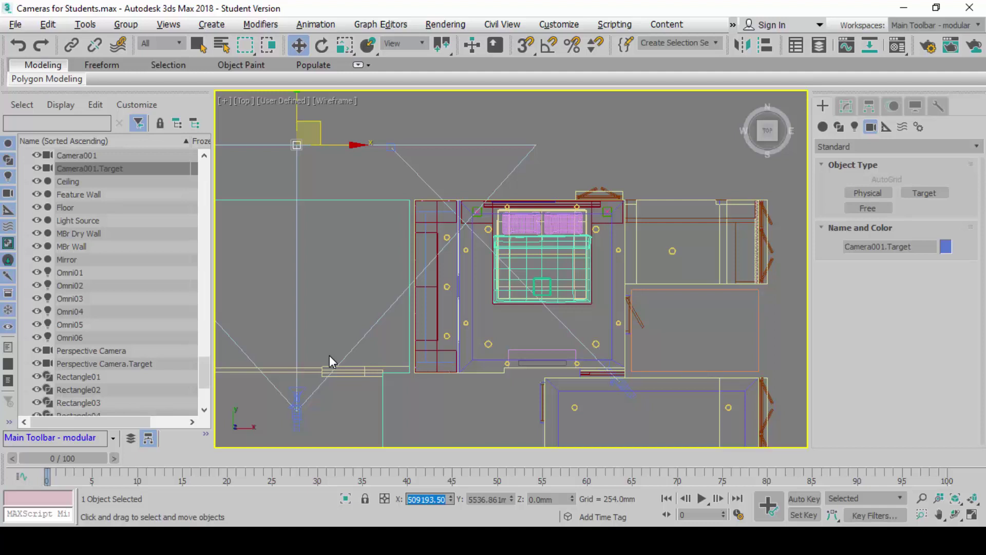
- Rename Camera001 to 'Sectional Perspective Camera', deselect it, and restore the four-view layout
left_click(297, 419)
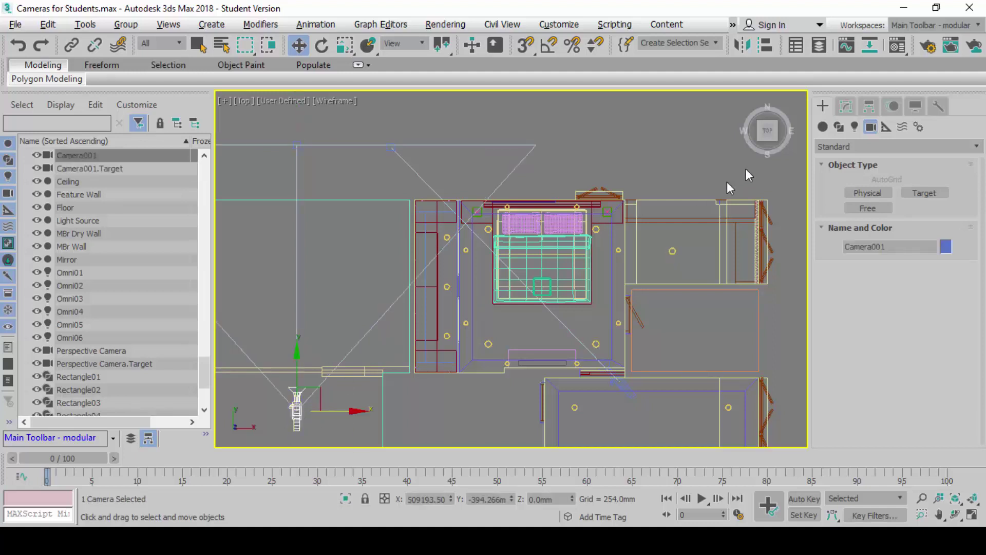
left_click(846, 106)
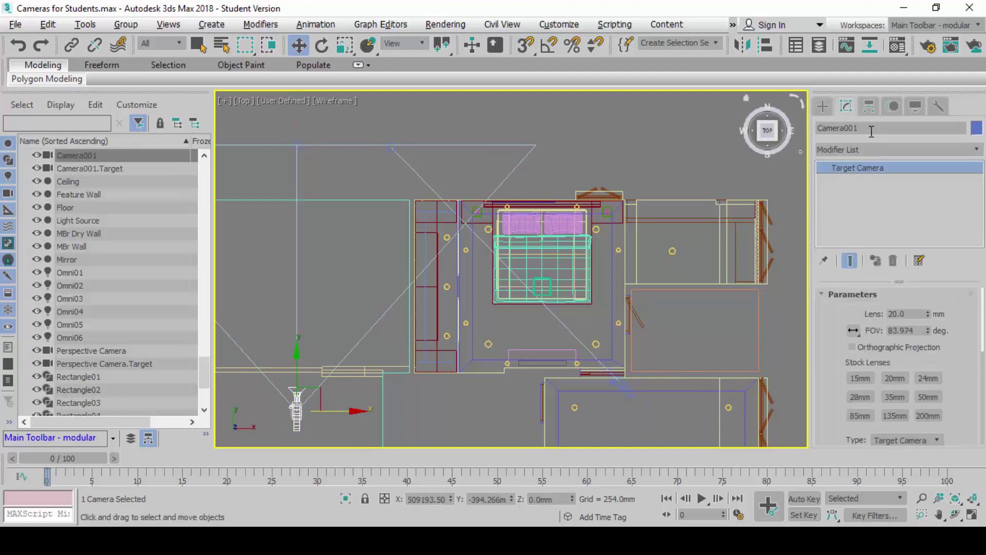
left_click(872, 128)
type("Sectional")
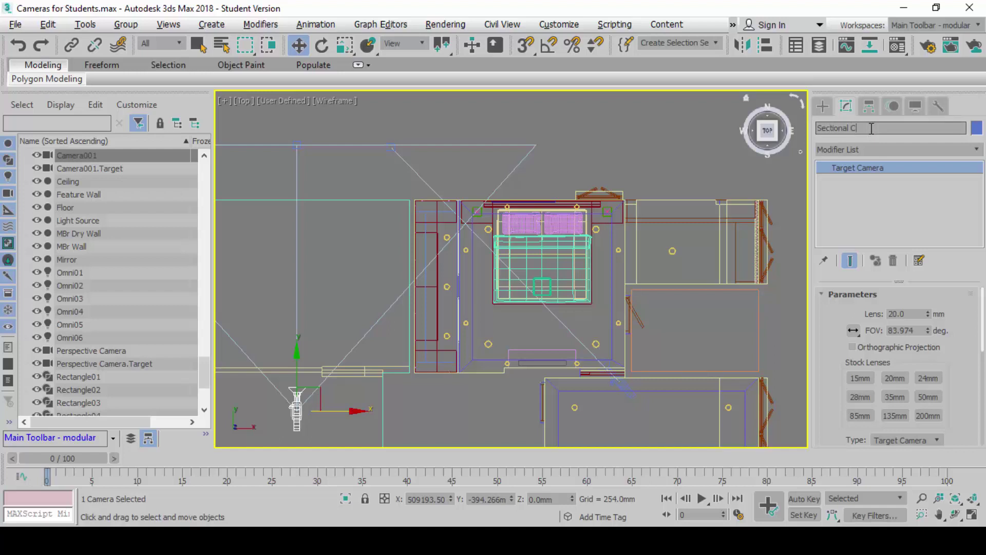
type(" Perspective XC")
key("BackSpace")
key("BackSpace")
type("Camera")
key("Return")
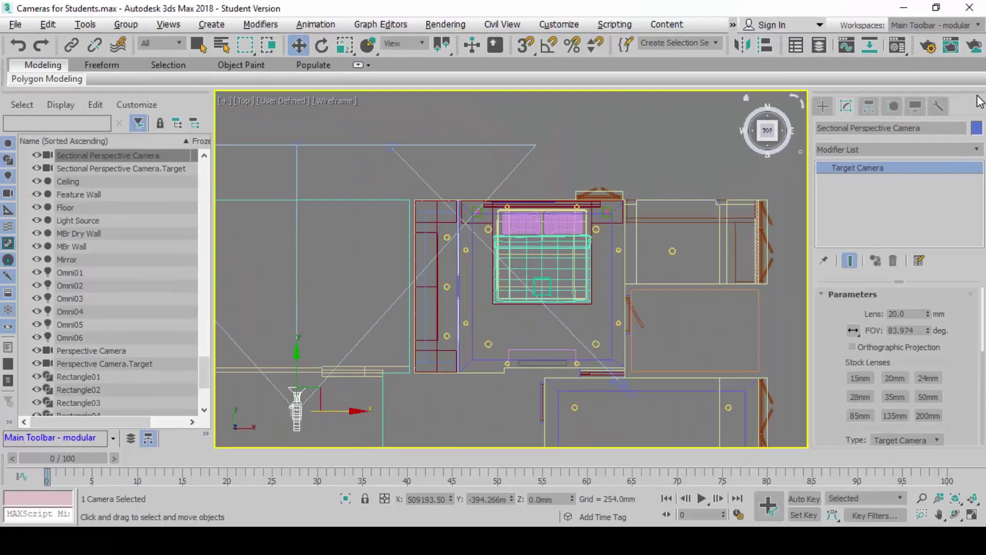
left_click(720, 149)
key("alt+w")
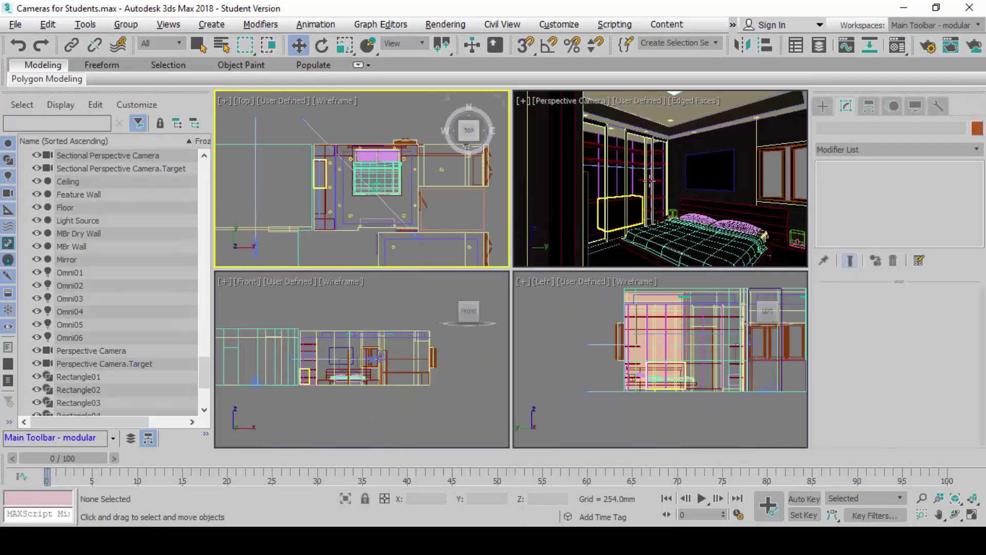
- Set the Perspective Camera viewport to look through the Sectional Perspective Camera
middle_click(634, 162)
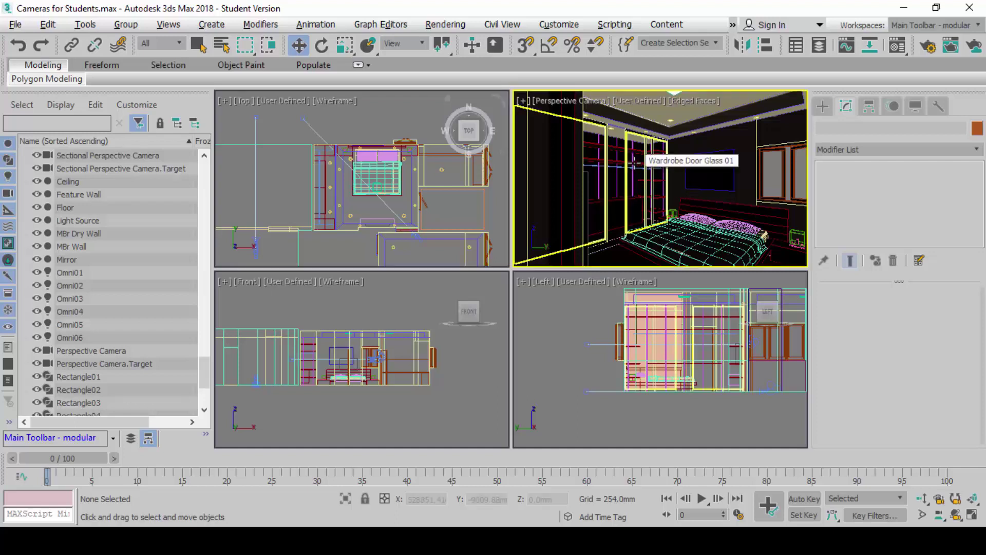
key("c")
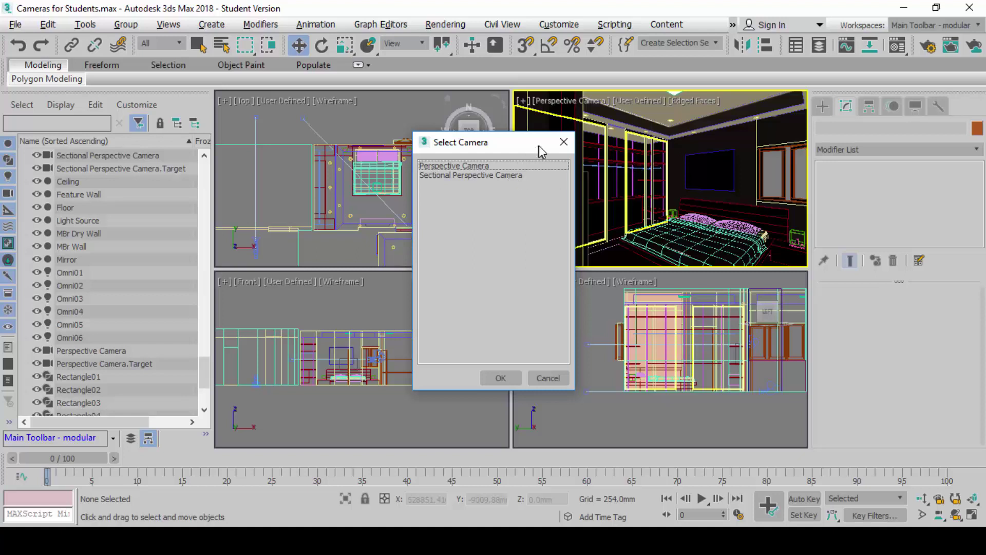
left_click(561, 143)
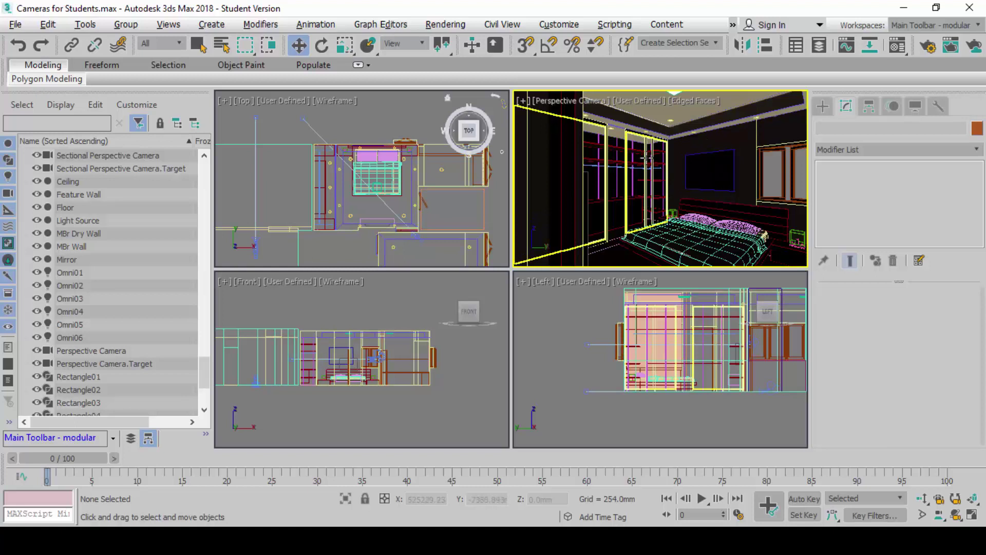
key("c")
left_click_drag(484, 145, 496, 139)
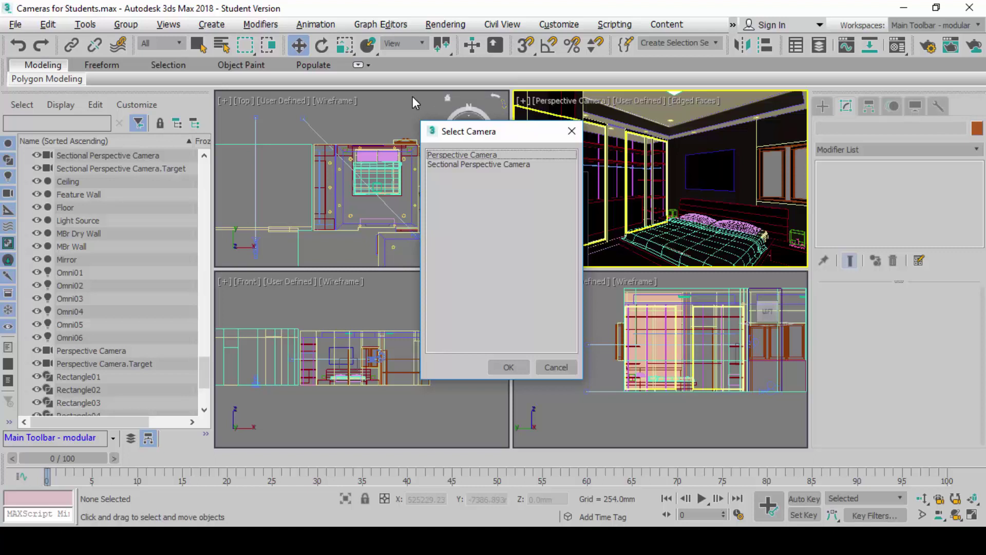
left_click(476, 168)
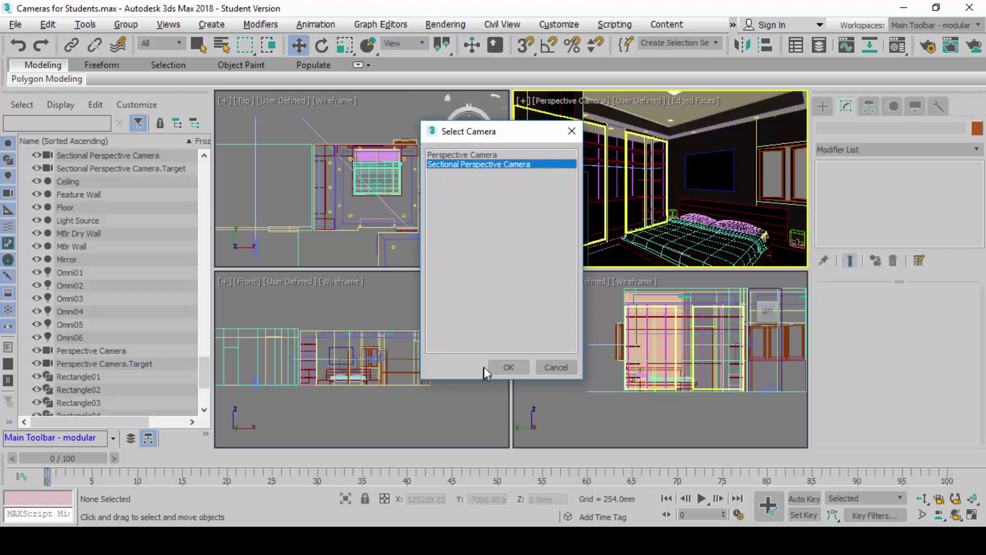
left_click(513, 368)
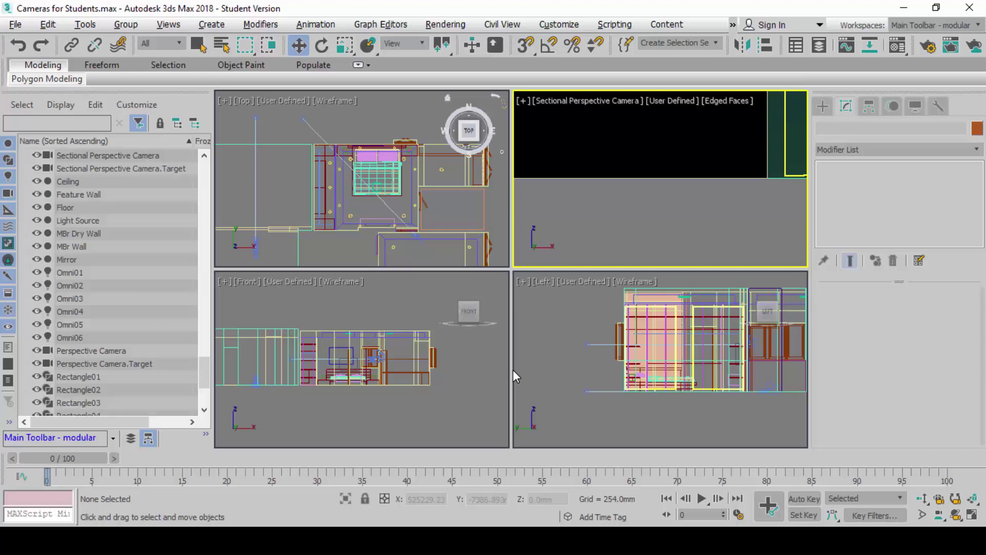
- Move the Sectional Perspective Camera and its target to sit below the bedroom in the Top view
left_click(255, 191)
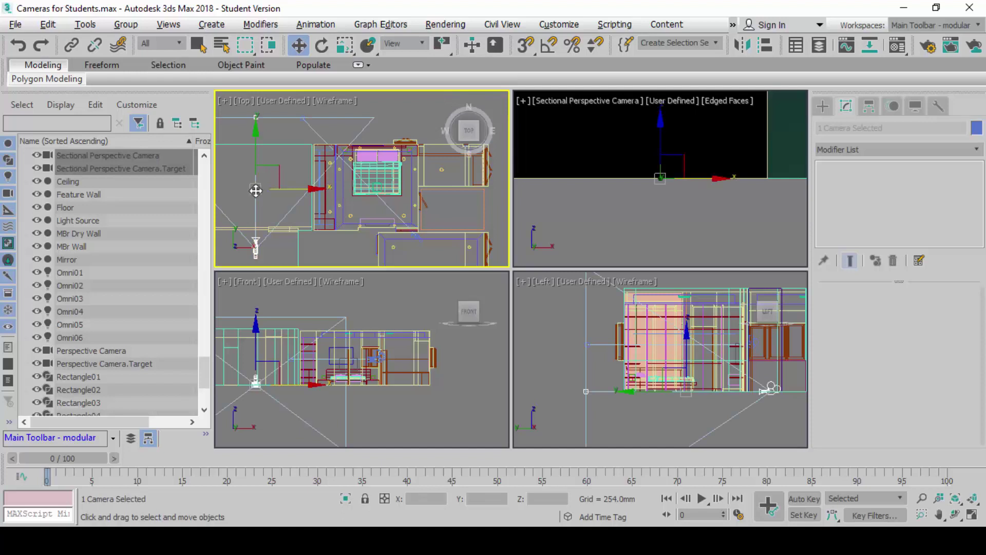
left_click_drag(297, 190, 445, 207)
key("alt+w")
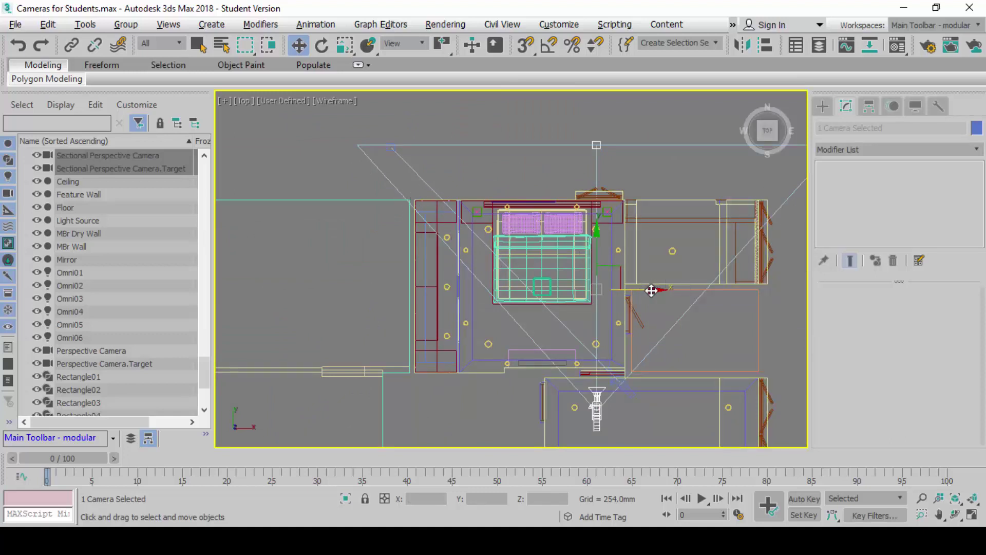
left_click_drag(642, 291, 645, 262)
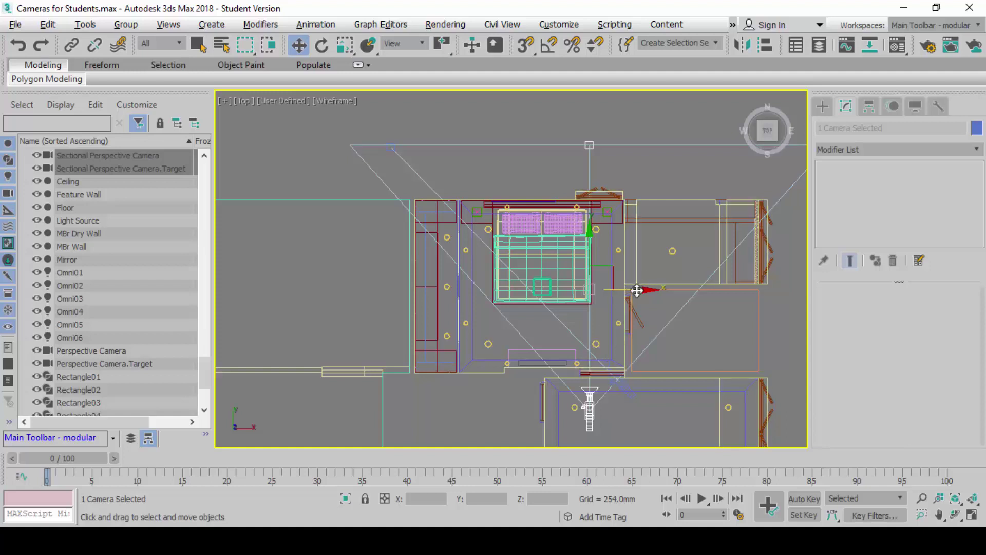
left_click_drag(637, 291, 633, 289)
- Circle both wall ends in red with a screen sketch
key("super+w")
left_click(837, 281)
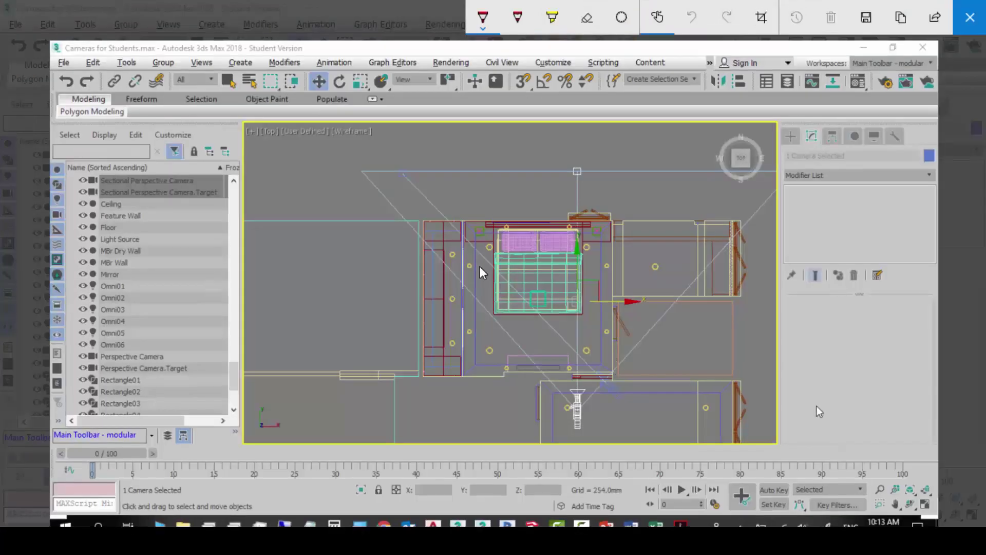
mouse_move(417, 213)
left_mouse_down()
mouse_move(409, 239)
mouse_move(434, 219)
left_mouse_up()
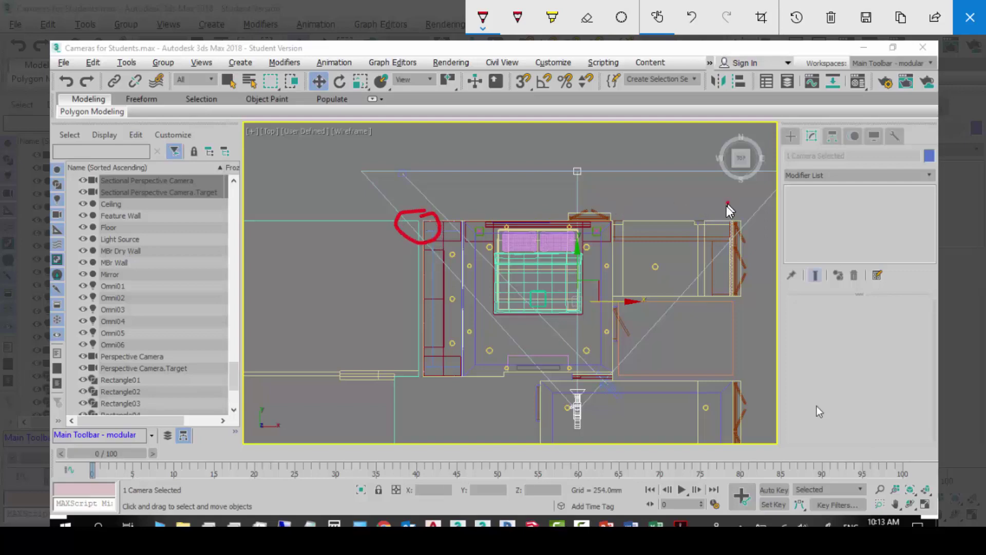
mouse_move(727, 209)
left_mouse_down()
mouse_move(720, 231)
mouse_move(746, 231)
mouse_move(742, 203)
mouse_move(720, 217)
left_mouse_up()
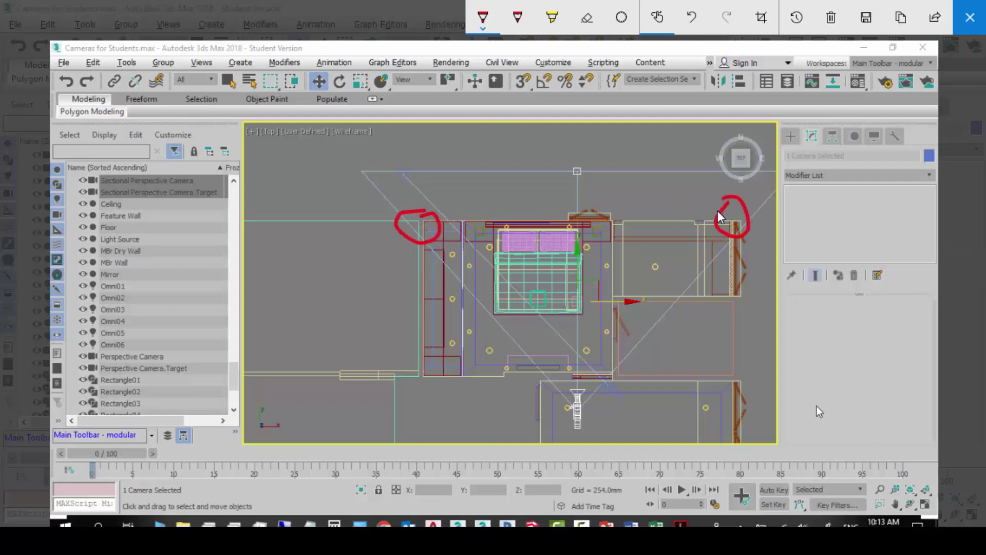
- Close the sketch, select the sectional camera, and maximize the Left viewport
key("Escape")
key("alt+w")
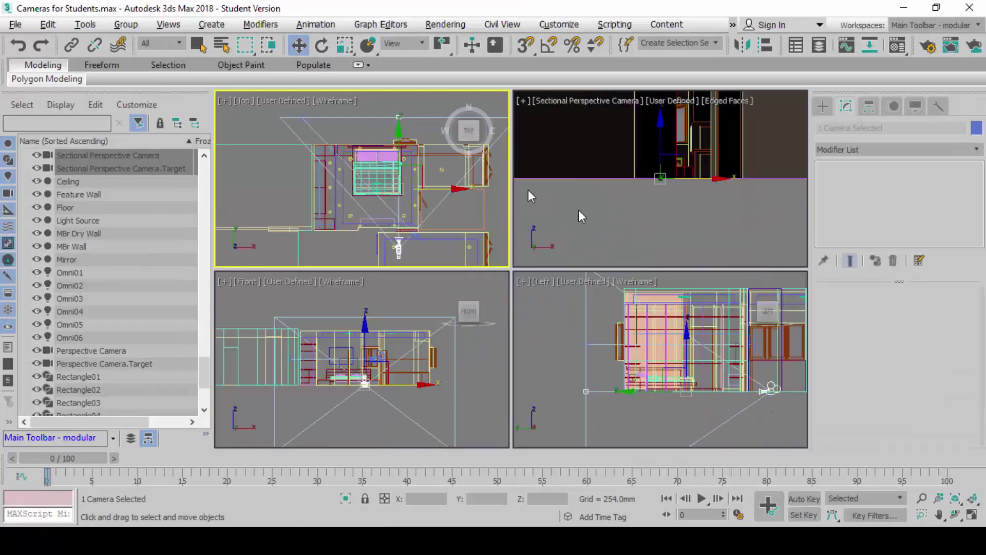
left_click(677, 231)
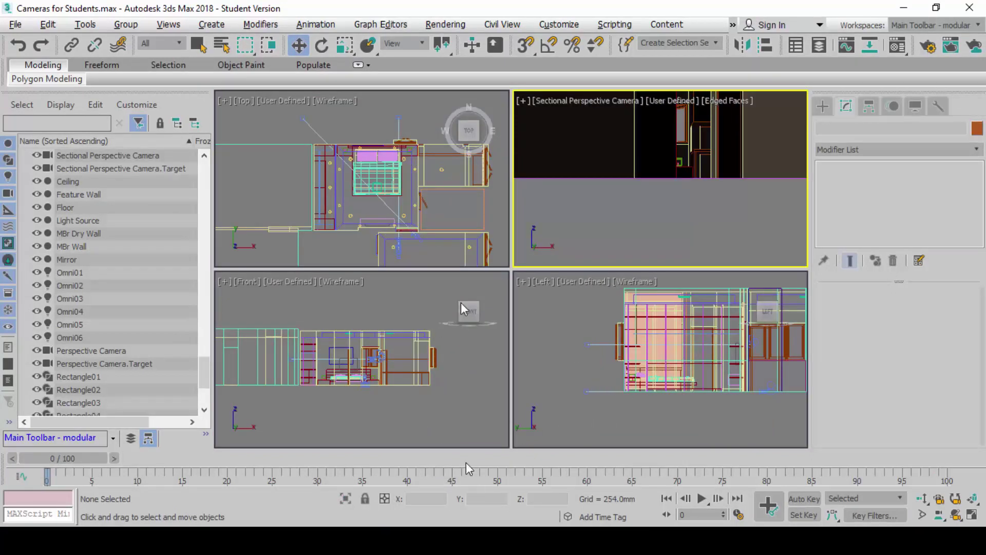
left_click(399, 128)
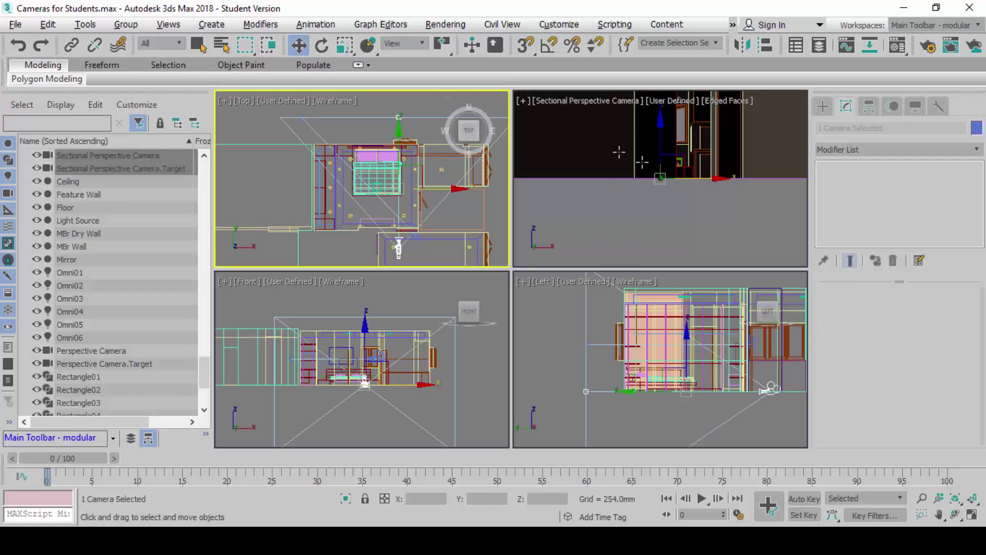
right_click(693, 412)
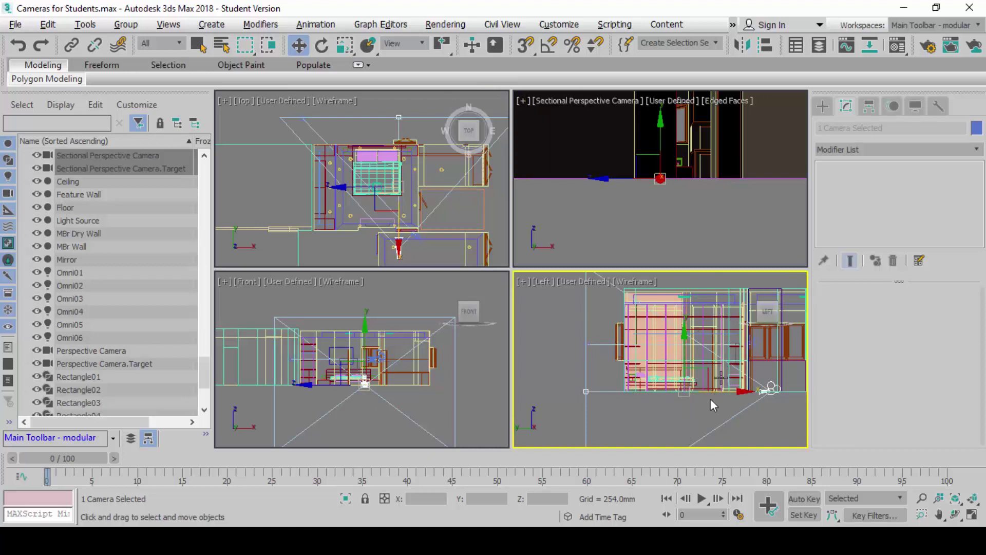
key("alt+w")
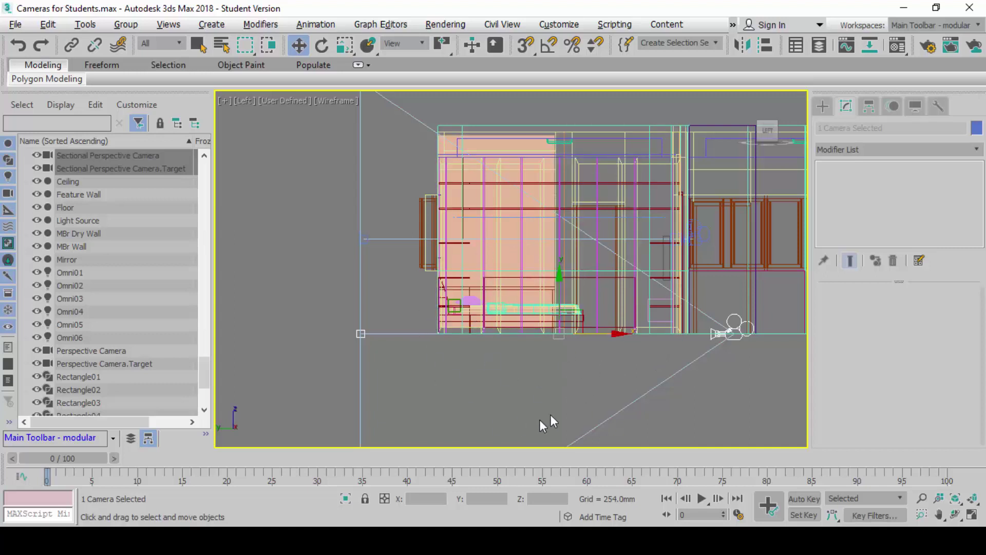
- Raise the sectional camera and target 1500 mm via Move's Offset:Screen Y, then restore four views
right_click(299, 46)
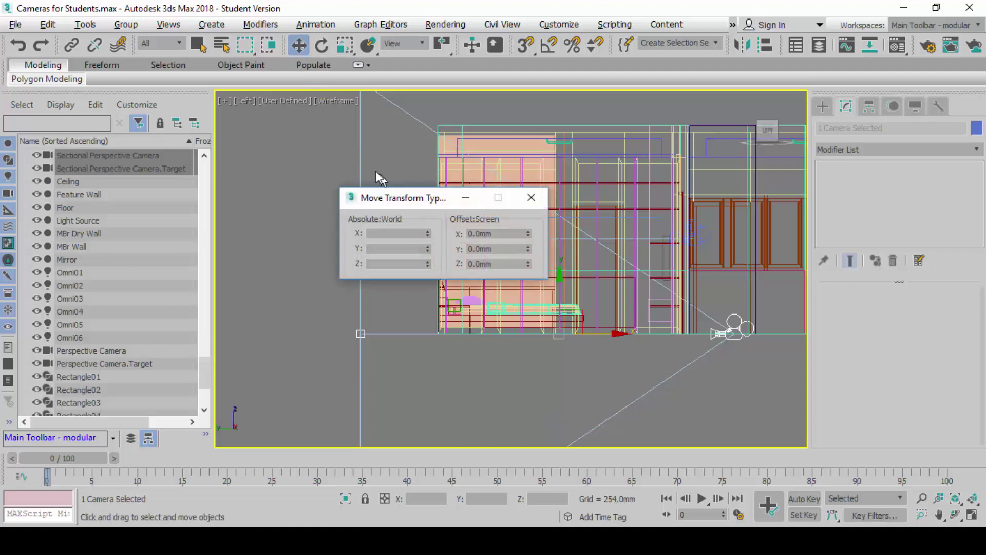
left_click(532, 197)
right_click(298, 46)
left_click_drag(394, 205, 263, 168)
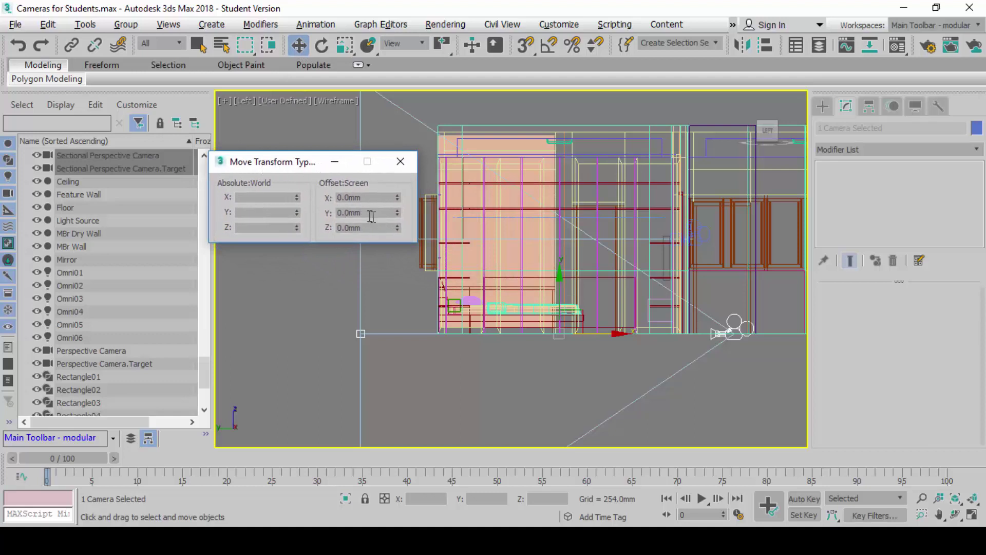
left_click_drag(366, 213, 327, 216)
type("1500")
key("Return")
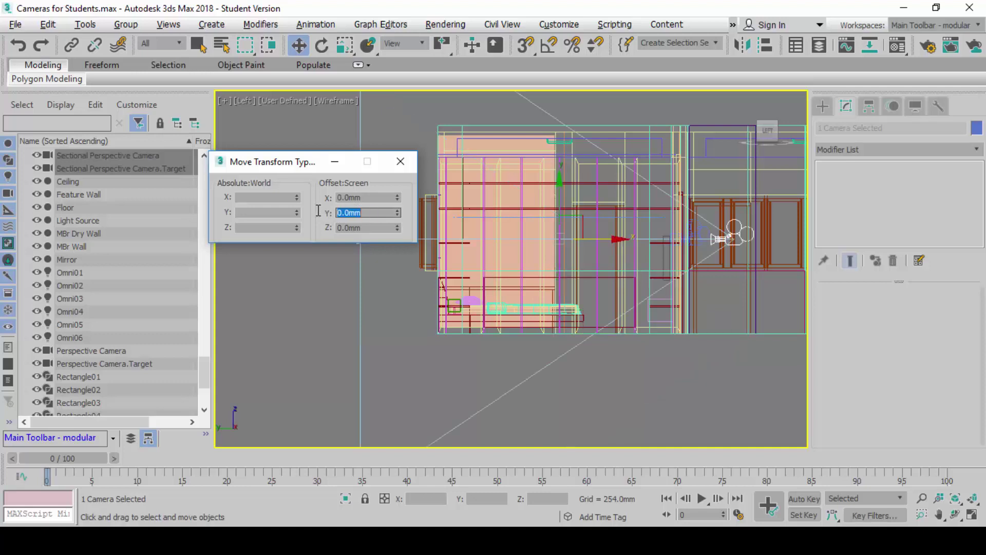
left_click(406, 162)
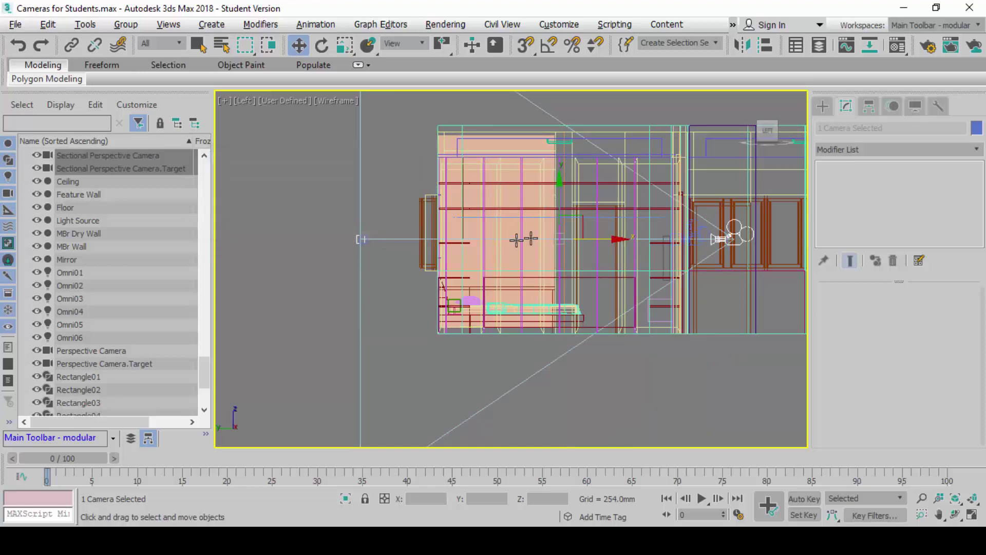
key("alt+w")
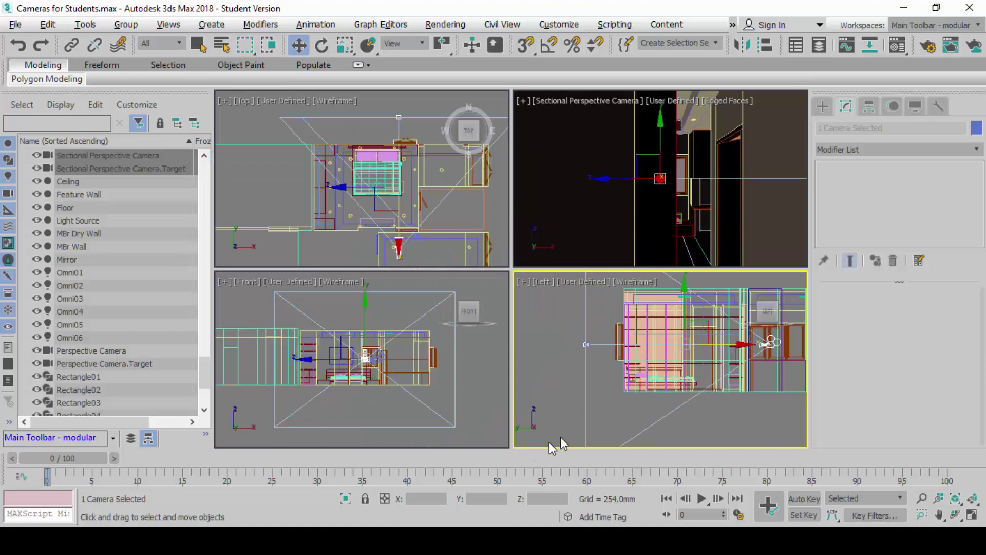
- Select the Sectional Perspective Camera in the Top view and display its parameters: 20 mm lens, 83.974° FOV
left_click(503, 250)
left_click(399, 248)
middle_click_drag(445, 261, 415, 252)
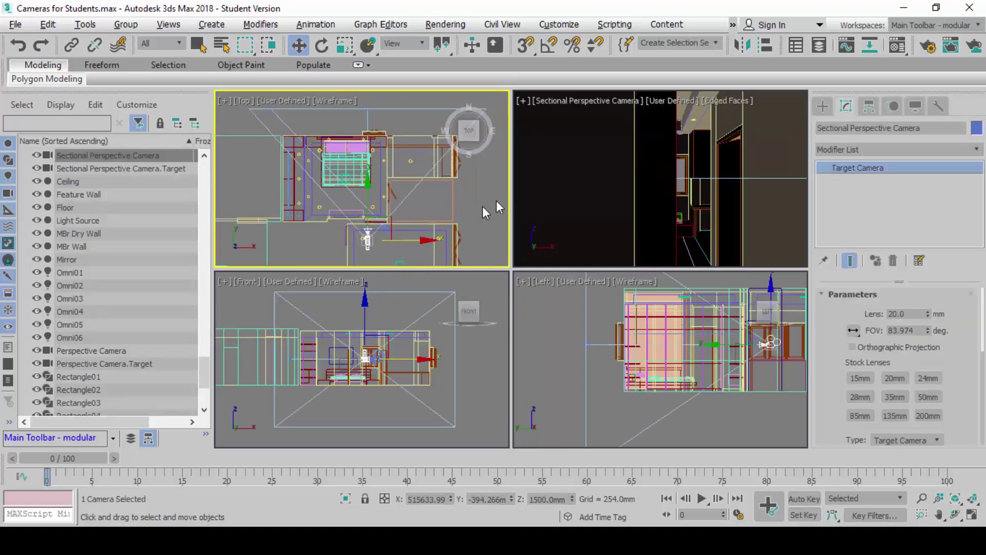
left_click(472, 210)
left_click(368, 243)
left_click(844, 109)
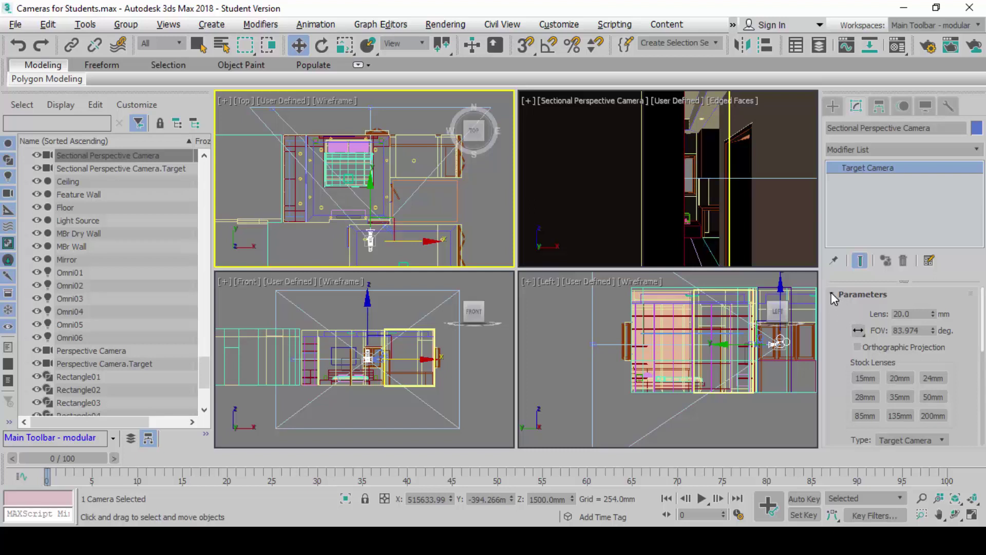
- Turn on Clip Manually for the sectional camera, keeping Near Clip 25.4 mm and Far Clip 25400 mm
scroll(833, 326, "down", 7)
scroll(834, 326, "down", 4)
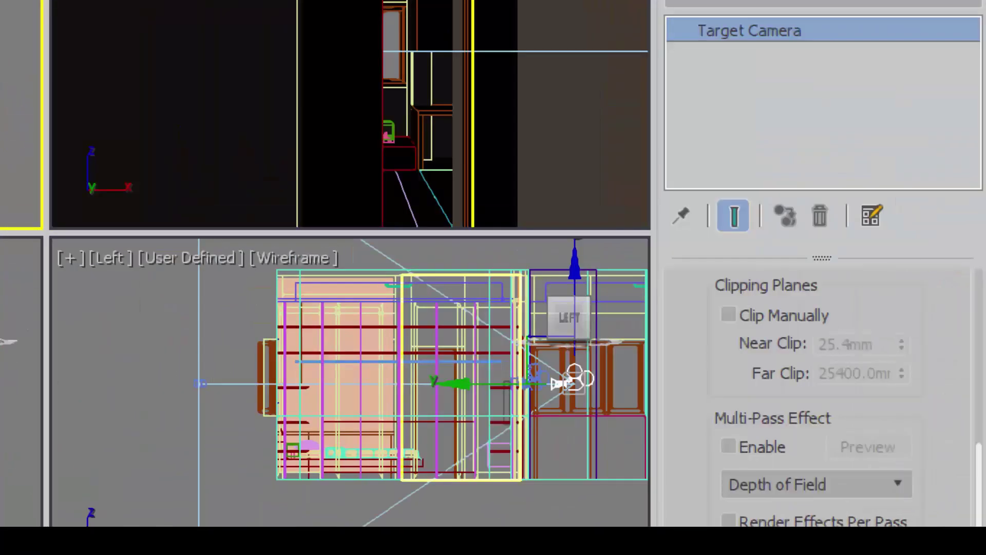
scroll(931, 409, "up", 9)
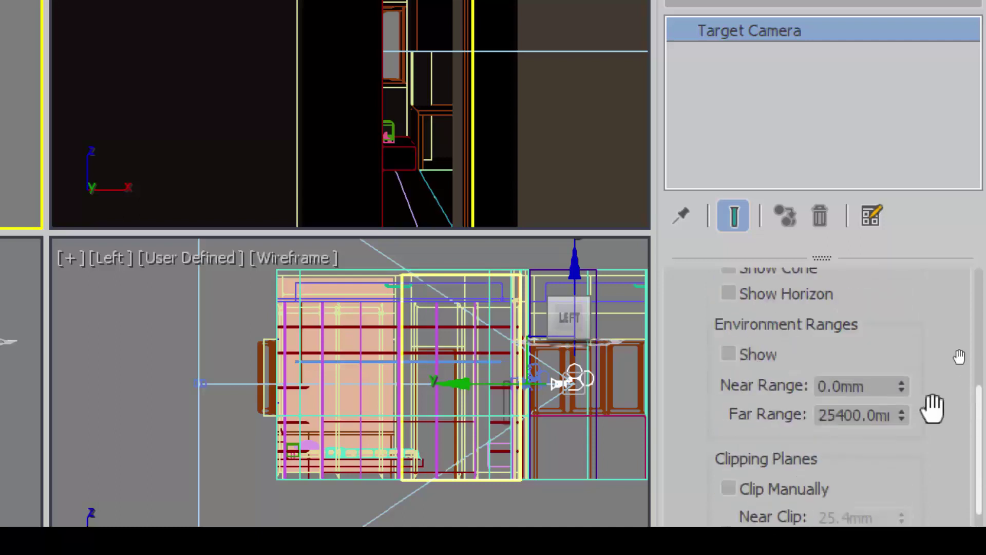
scroll(932, 408, "up", 2)
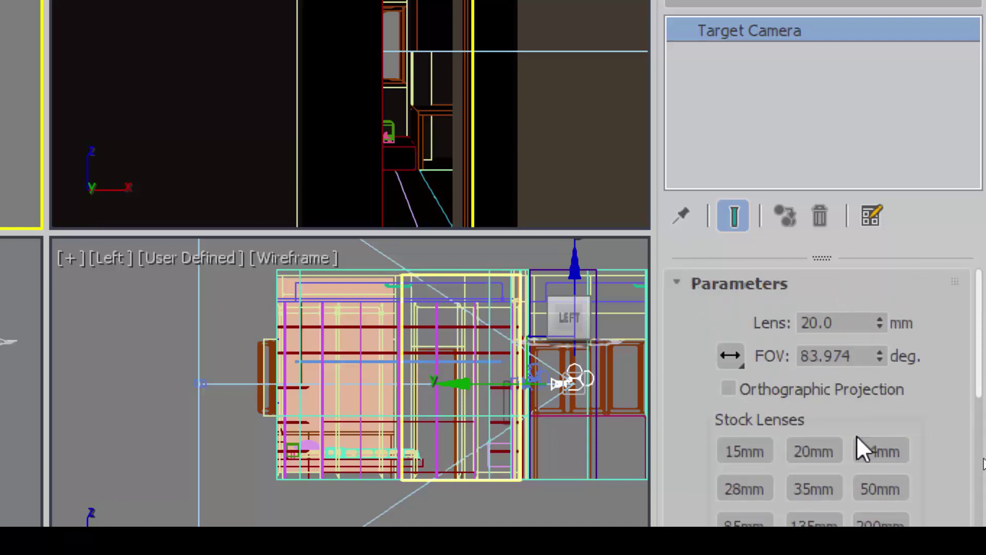
scroll(945, 316, "down", 10)
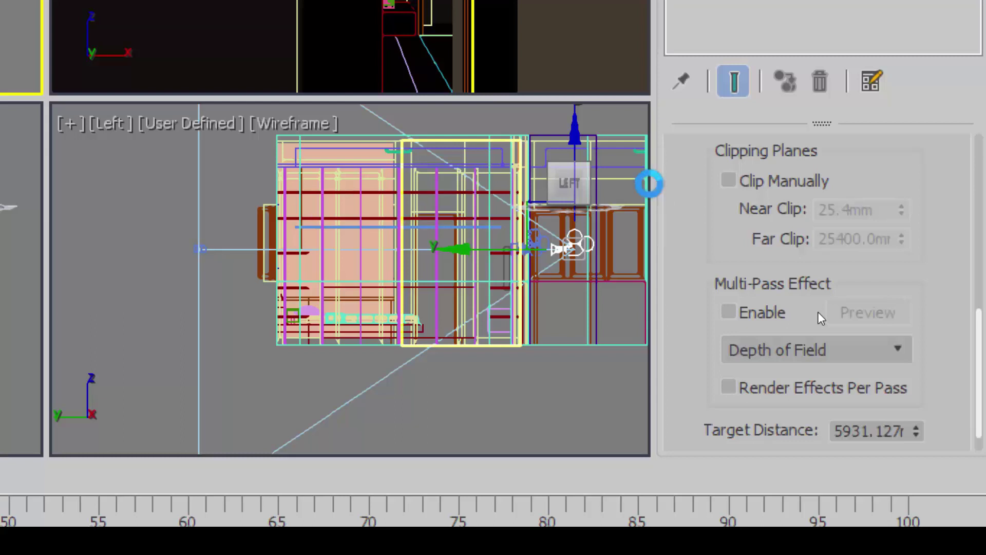
left_click(729, 181)
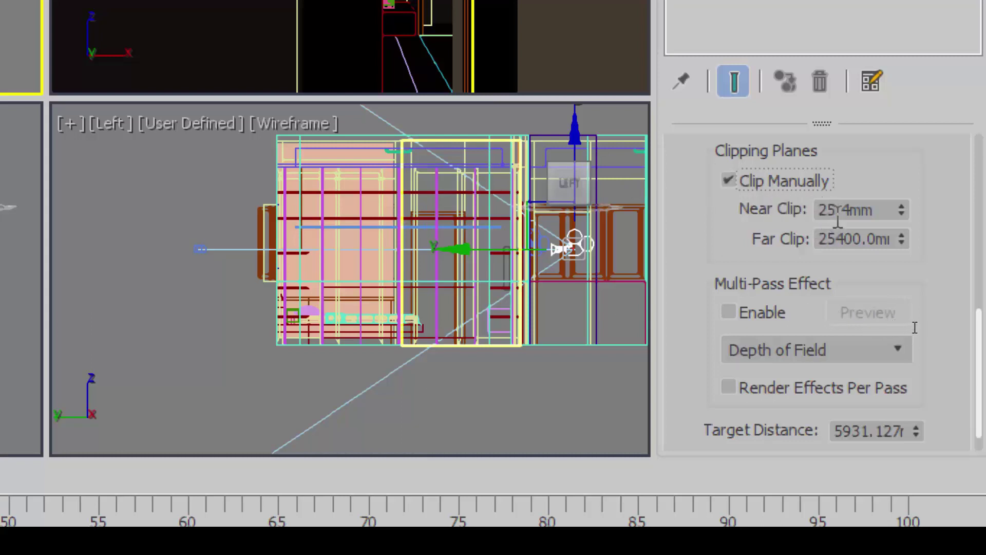
double_click(837, 219)
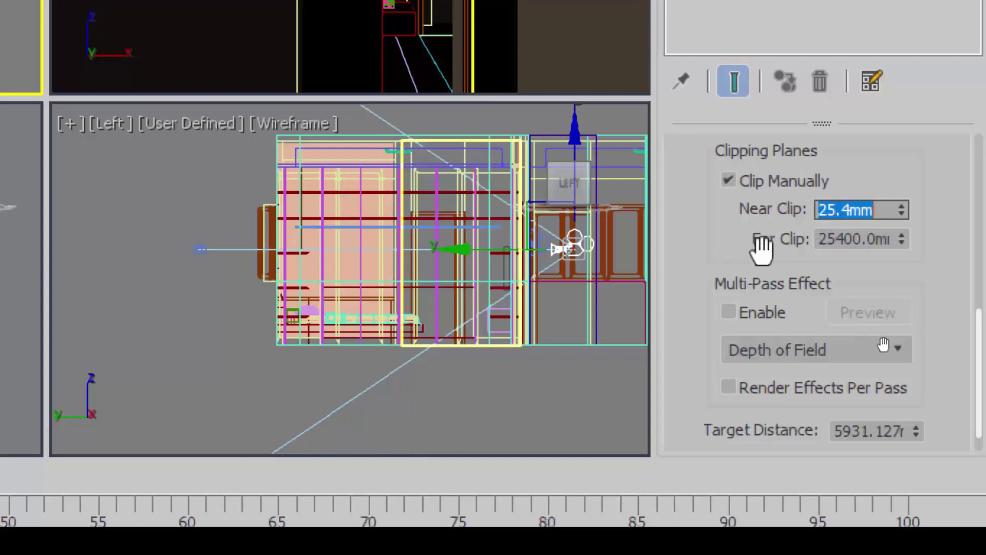
left_click(858, 238)
double_click(853, 239)
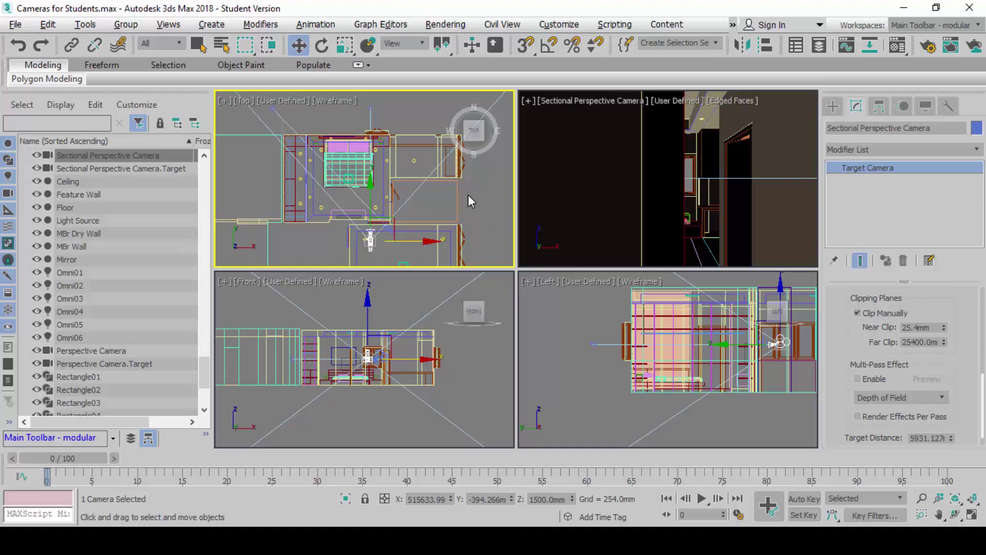
- Pull the Far Clip in to 5140.96 mm with Near Clip at 0.0 mm, framing the bedroom plan
scroll(467, 200, "down", 3)
scroll(441, 211, "down", 5)
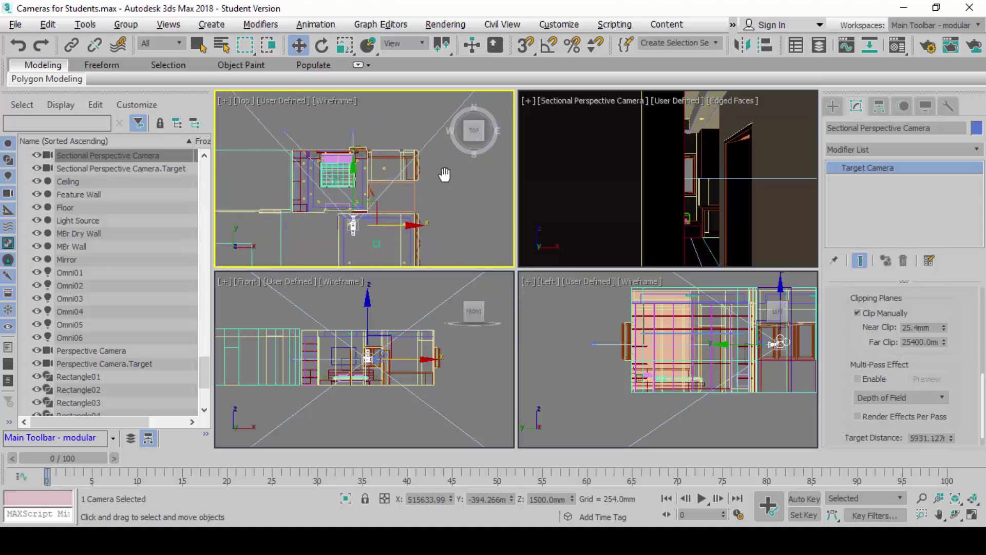
mouse_move(442, 208)
middle_mouse_down()
mouse_move(390, 187)
mouse_move(375, 202)
mouse_move(446, 193)
middle_mouse_up()
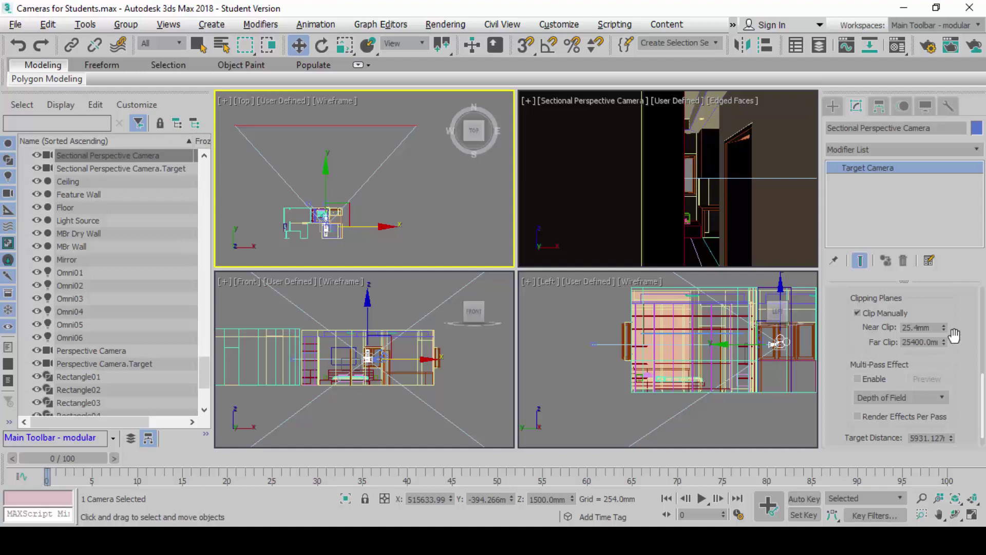
left_click_drag(945, 342, 931, 407)
scroll(342, 229, "up", 5)
middle_click_drag(345, 231, 389, 241)
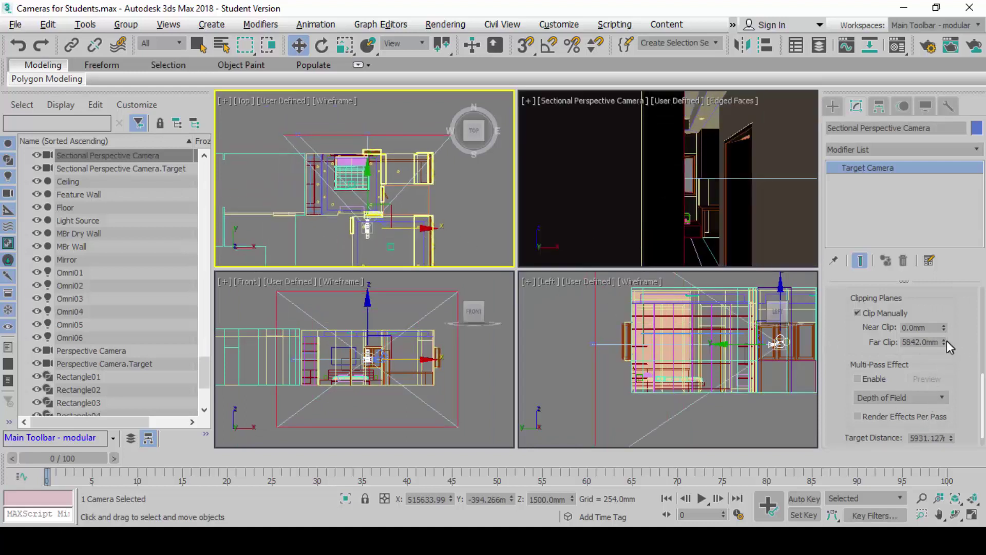
mouse_move(945, 341)
left_mouse_down()
mouse_move(934, 394)
mouse_move(932, 353)
mouse_move(935, 406)
mouse_move(945, 348)
left_mouse_up()
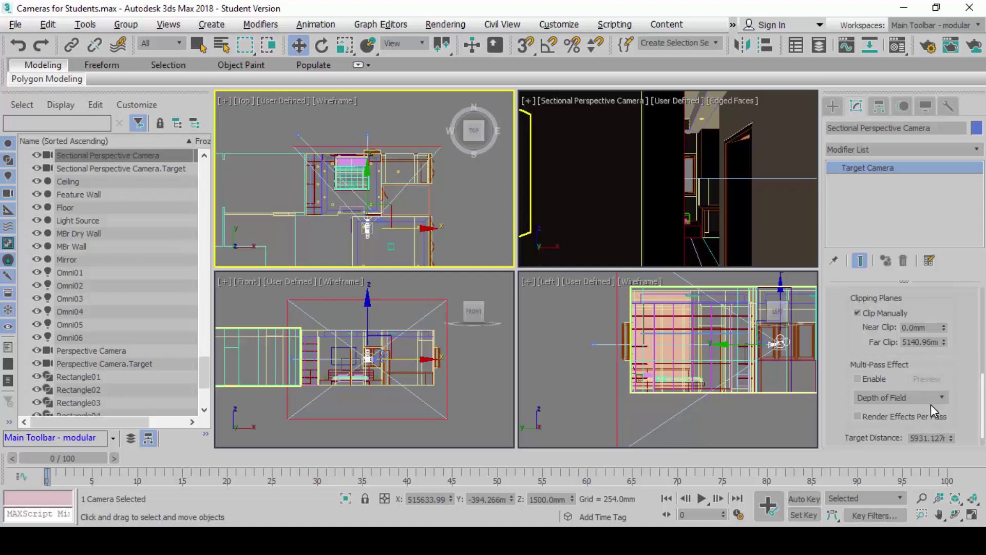
- Raise Near Clip from 1000 mm up to 3030 mm past the wall, with Far Clip at 5470 mm
scroll(929, 399, "down", 1)
scroll(927, 397, "up", 1)
left_click_drag(945, 328, 945, 226)
double_click(923, 328)
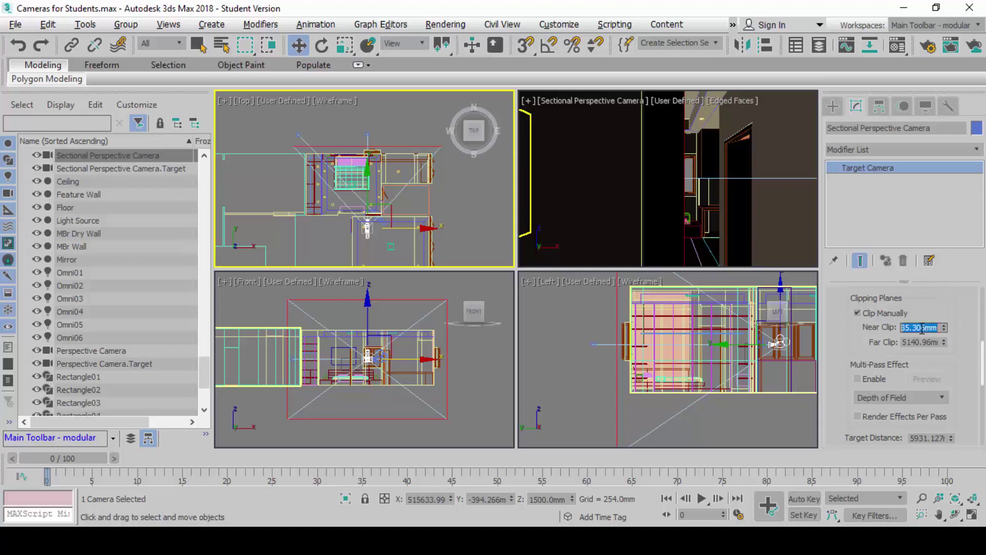
type("1000")
key("Return")
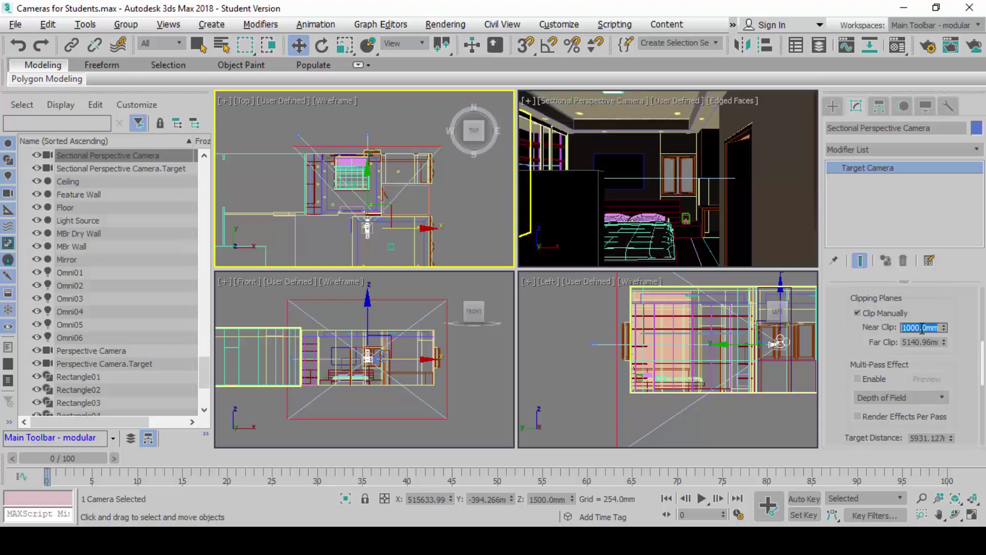
left_click_drag(945, 327, 971, 255)
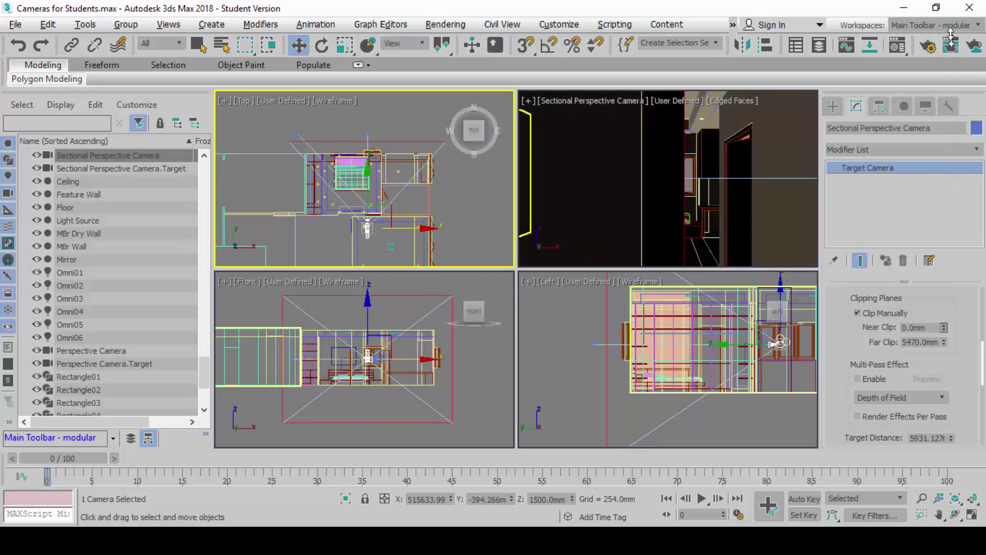
left_click_drag(933, 427, 924, 128)
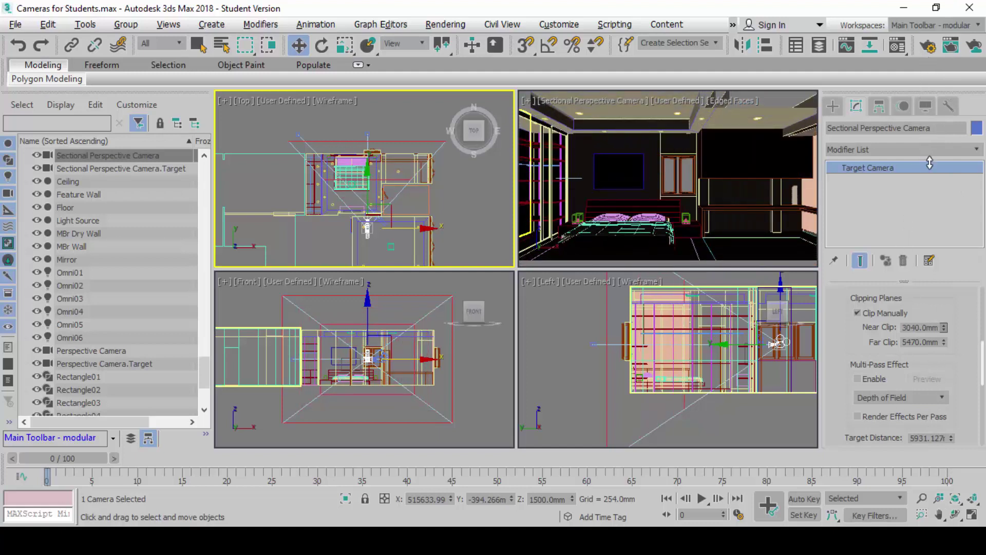
middle_click_drag(396, 147, 366, 180)
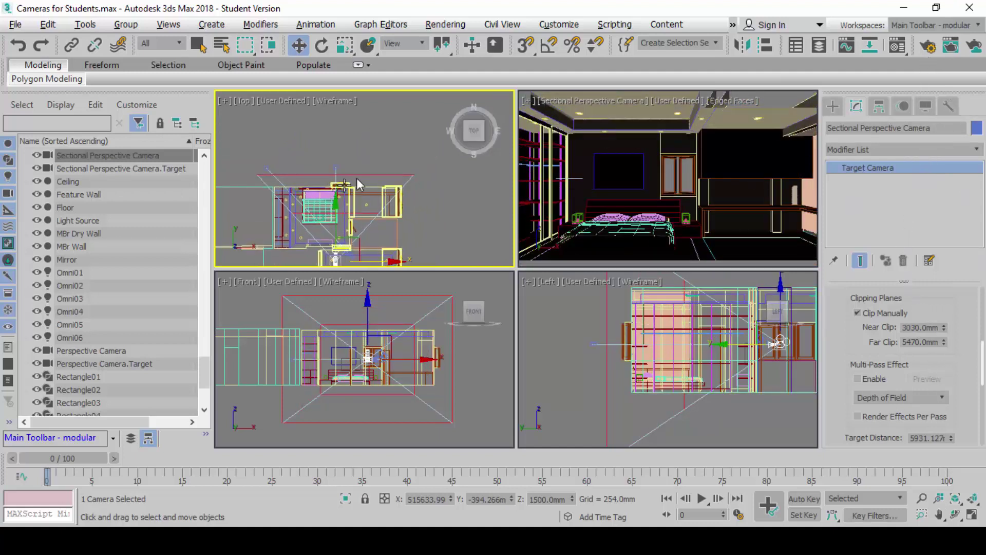
- Isolate the Sectional Perspective Camera from the Top viewport's quad menu and pan to frame it
scroll(387, 159, "up", 4)
right_click(396, 149)
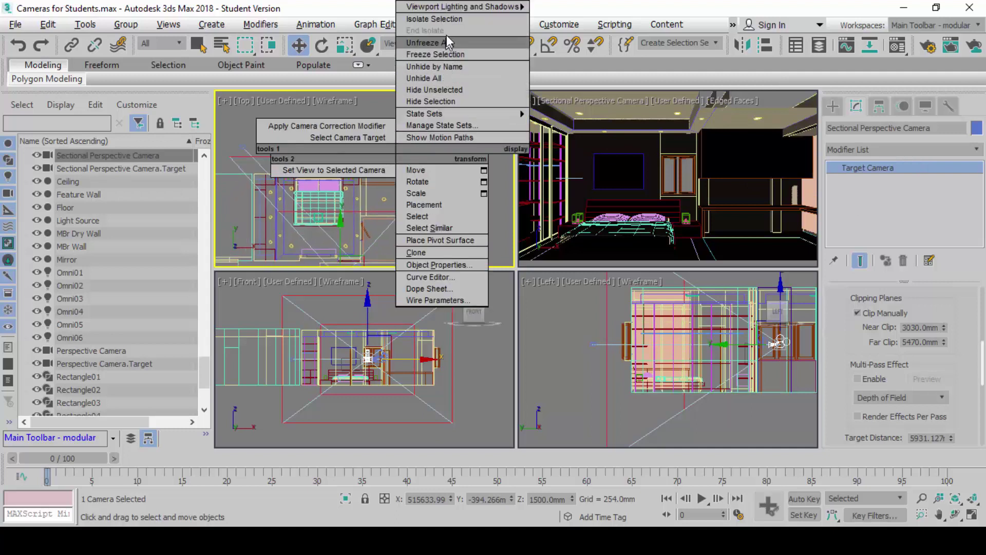
left_click(442, 19)
middle_click_drag(402, 134, 372, 213)
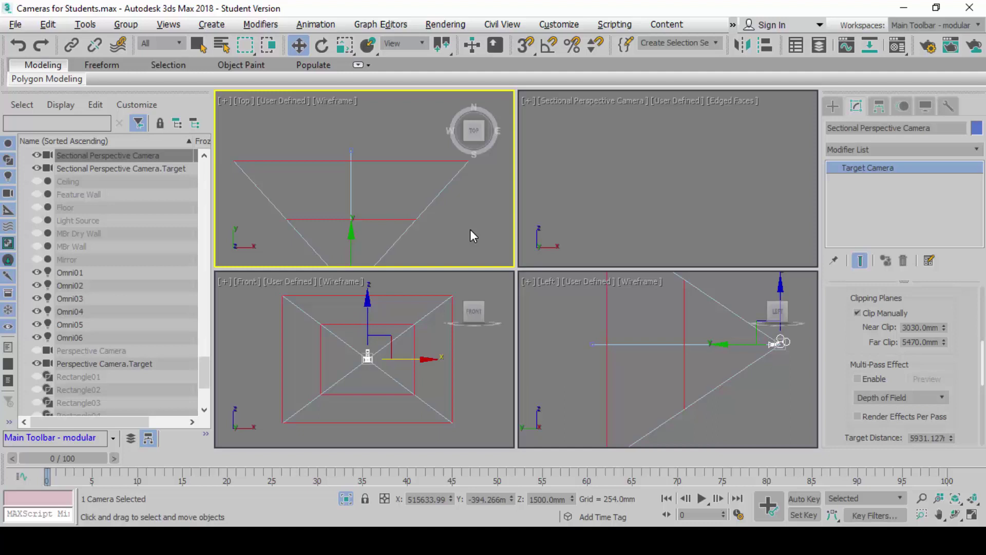
- End isolation to show the whole bedroom, then try a lower Far Clip and cancel it
right_click(360, 154)
left_click(412, 29)
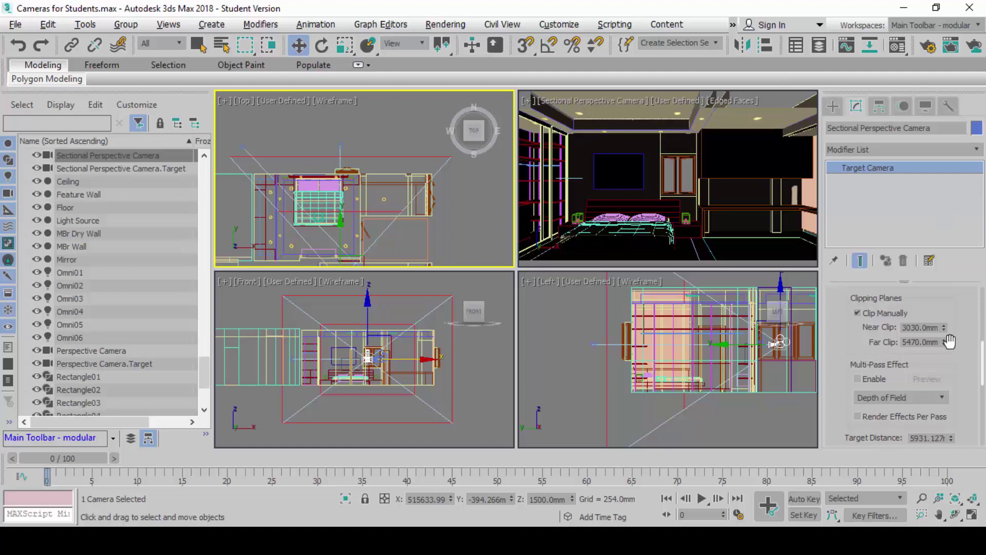
left_click_drag(944, 342, 949, 340)
middle_click_drag(395, 241, 408, 231)
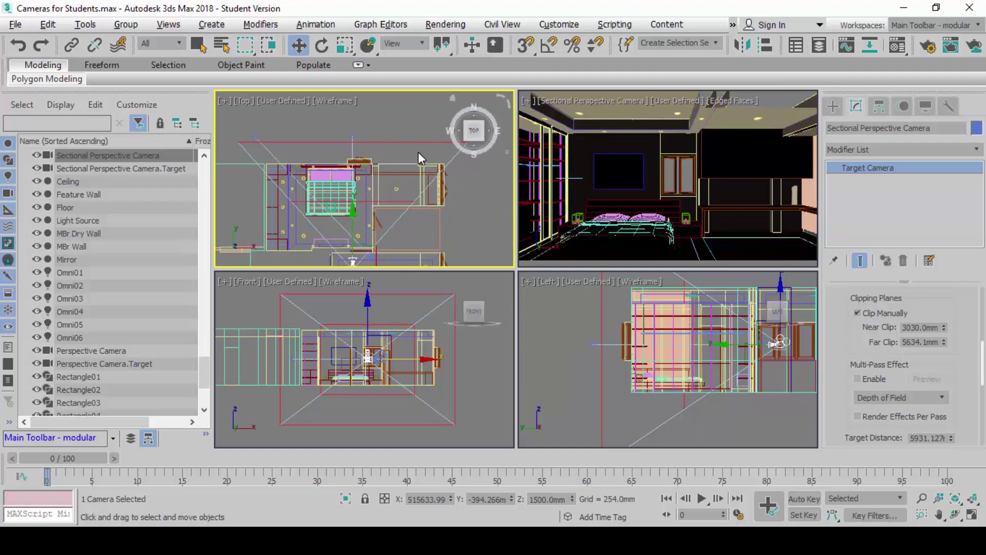
mouse_move(944, 343)
left_mouse_down()
mouse_move(943, 328)
mouse_move(941, 351)
left_mouse_up()
right_click(941, 351)
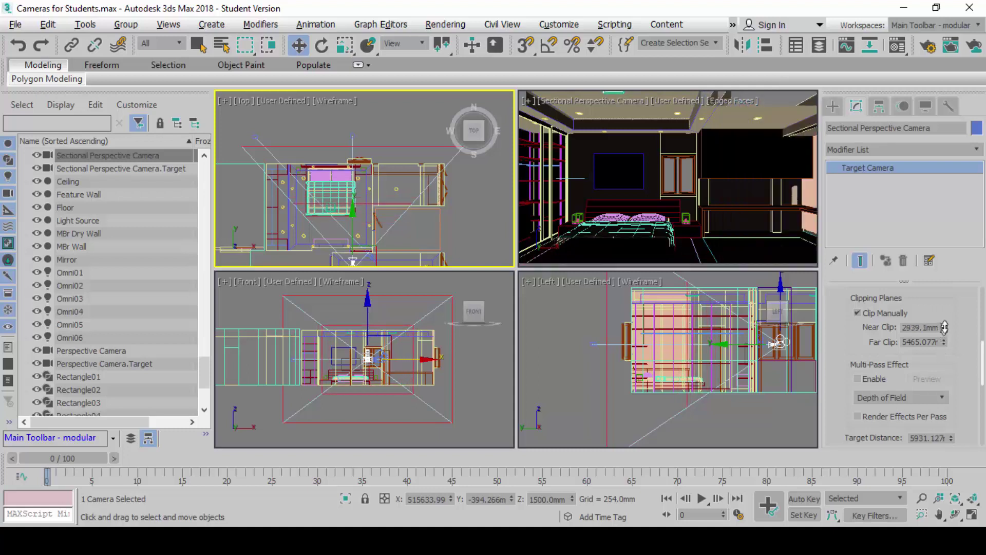
- Nudge the camera down the plan and set Near Clip 4363.2 mm, Far Clip 6831.347 mm
scroll(402, 233, "up", 5)
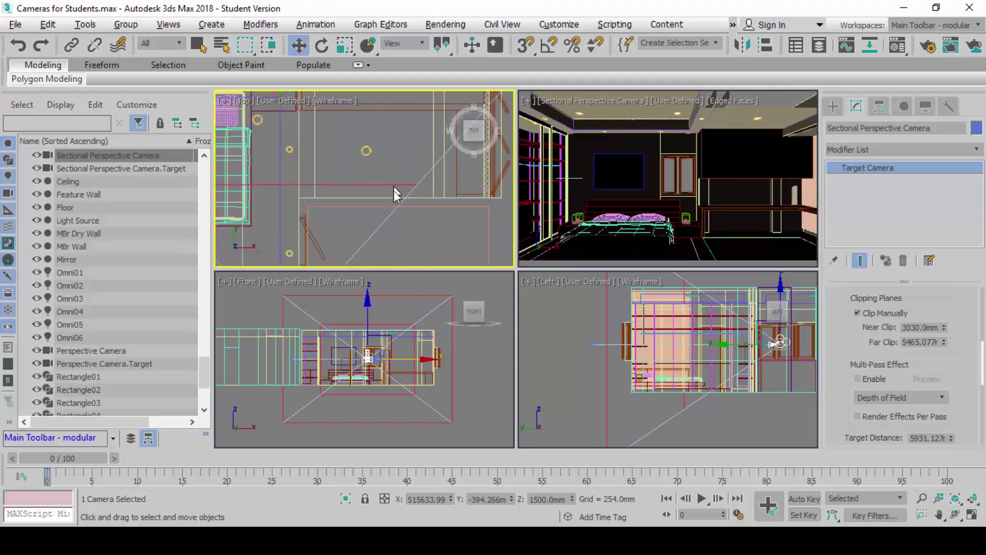
scroll(406, 221, "down", 5)
middle_click_drag(417, 220, 462, 226)
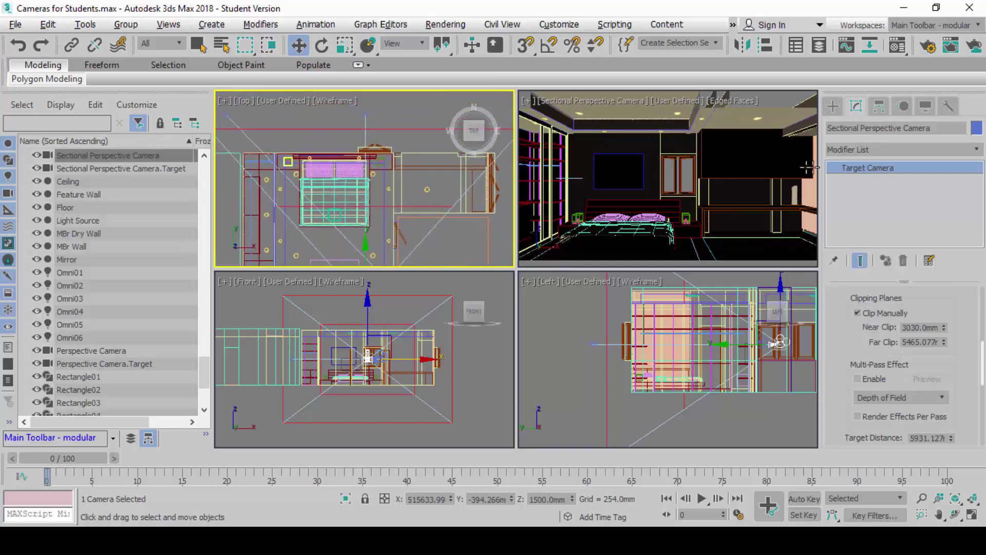
middle_click_drag(364, 193, 353, 178)
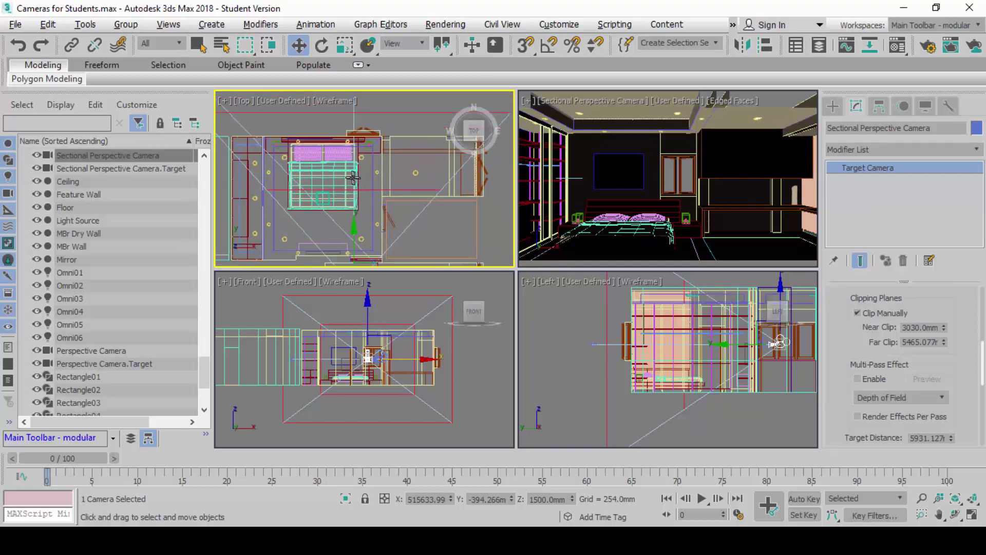
scroll(352, 177, "down", 4)
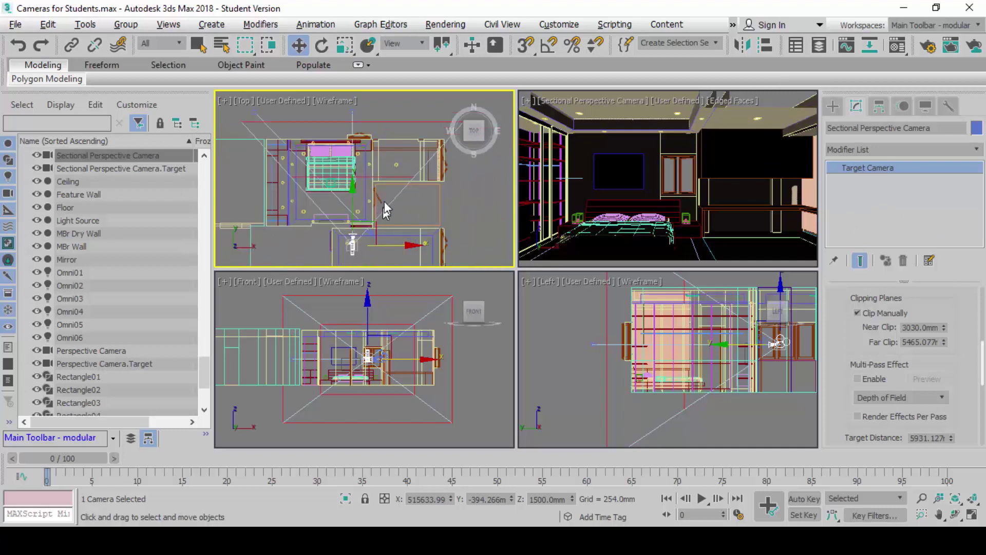
left_click_drag(352, 205, 347, 233)
left_click(945, 329)
left_click_drag(944, 326, 947, 300)
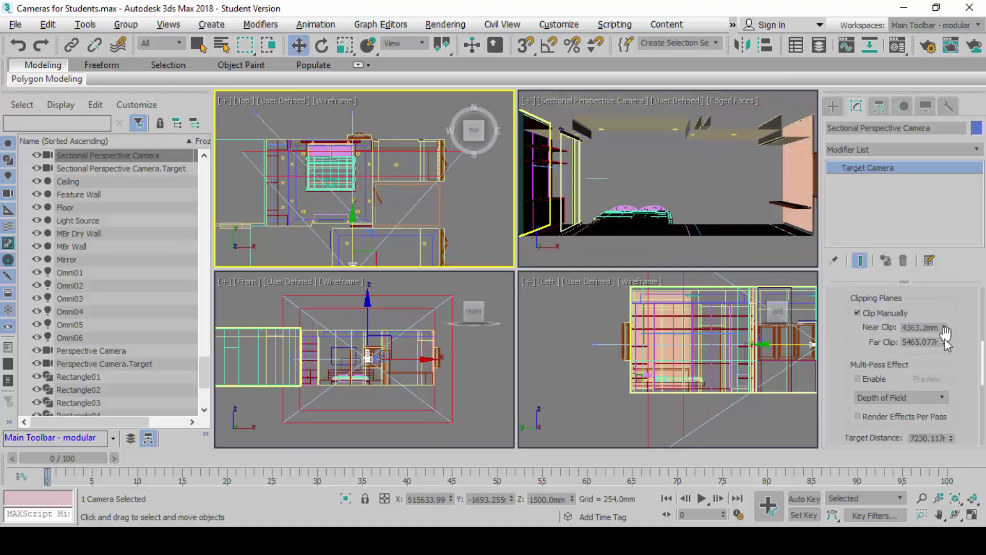
left_click_drag(945, 341, 947, 324)
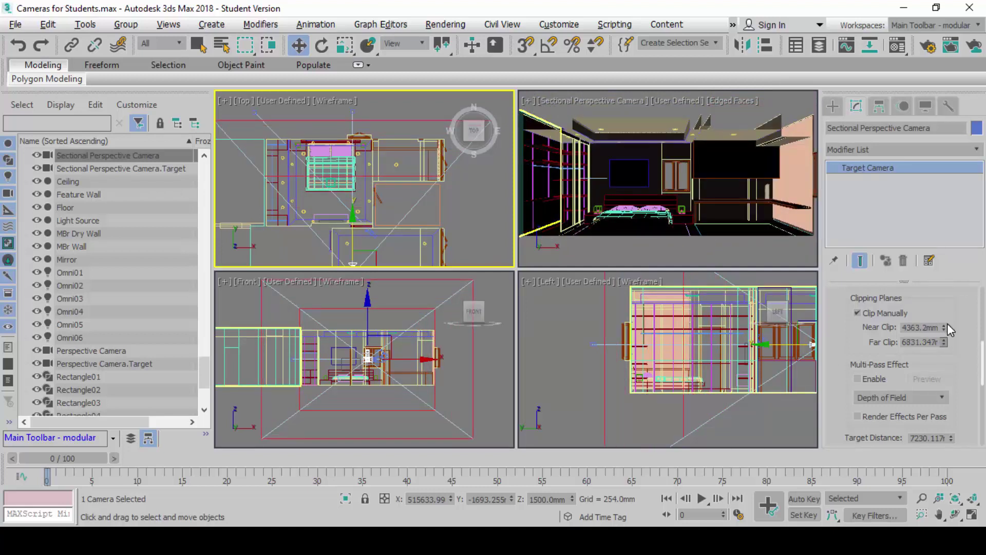
- Make the Sectional Perspective Camera viewport active and render it with Shift+Q
right_click(799, 253)
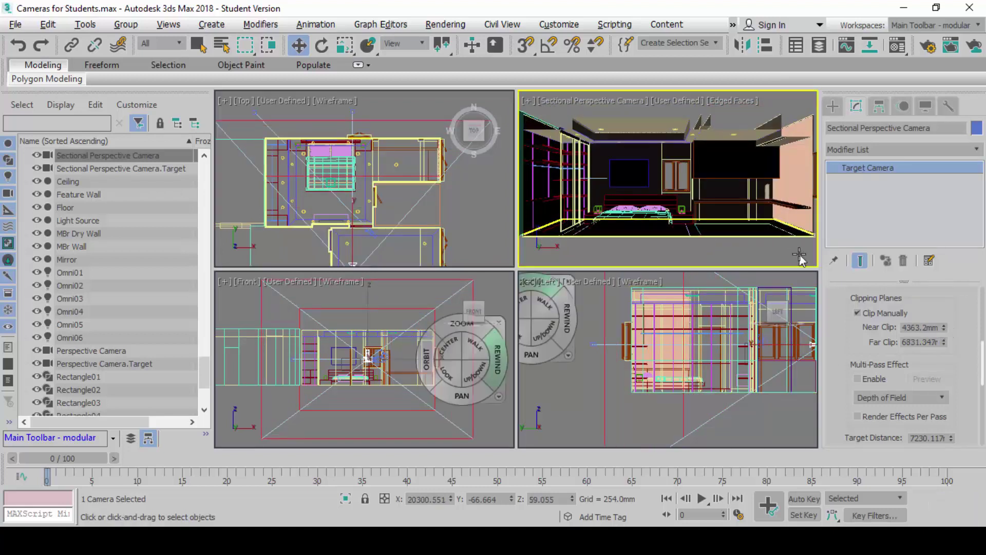
key("w")
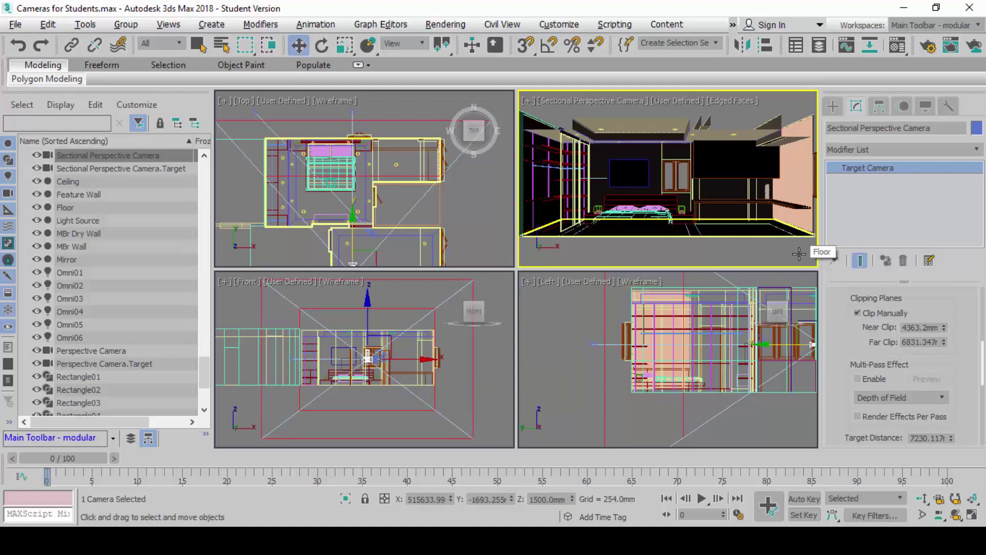
key("shift+q")
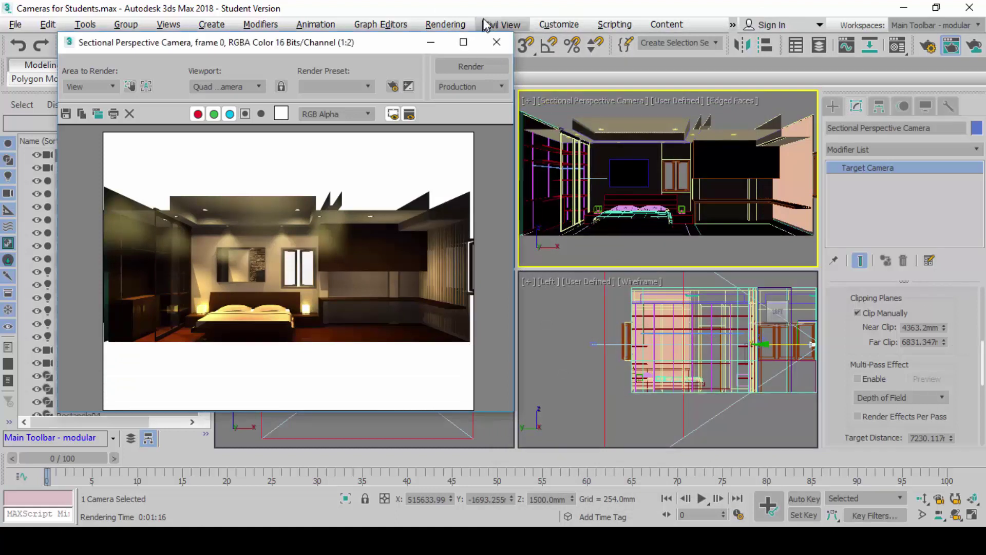
- Close the render frame and maximize the Top view with Alt+W, panning the bedroom plan
left_click(496, 45)
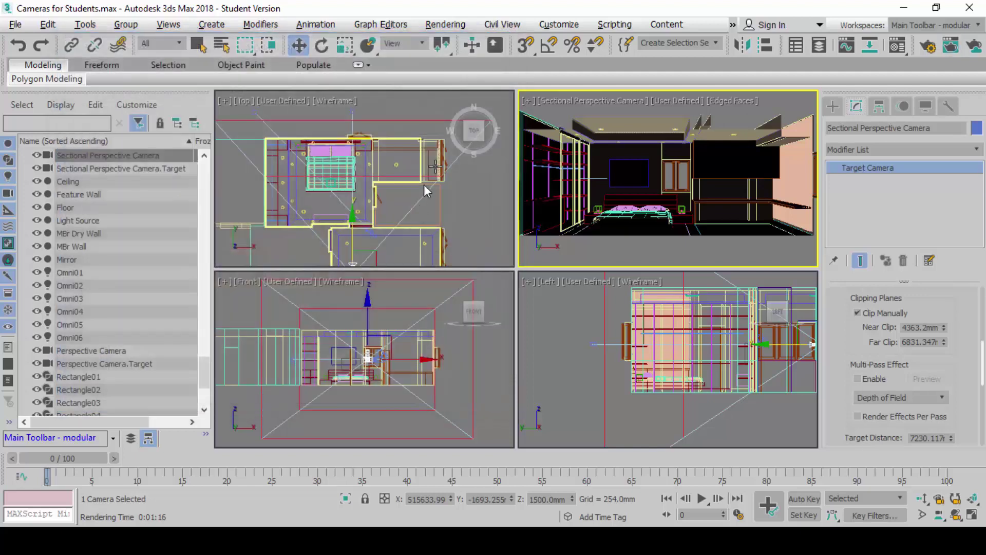
right_click(465, 216)
key("alt+w")
scroll(540, 328, "up", 3)
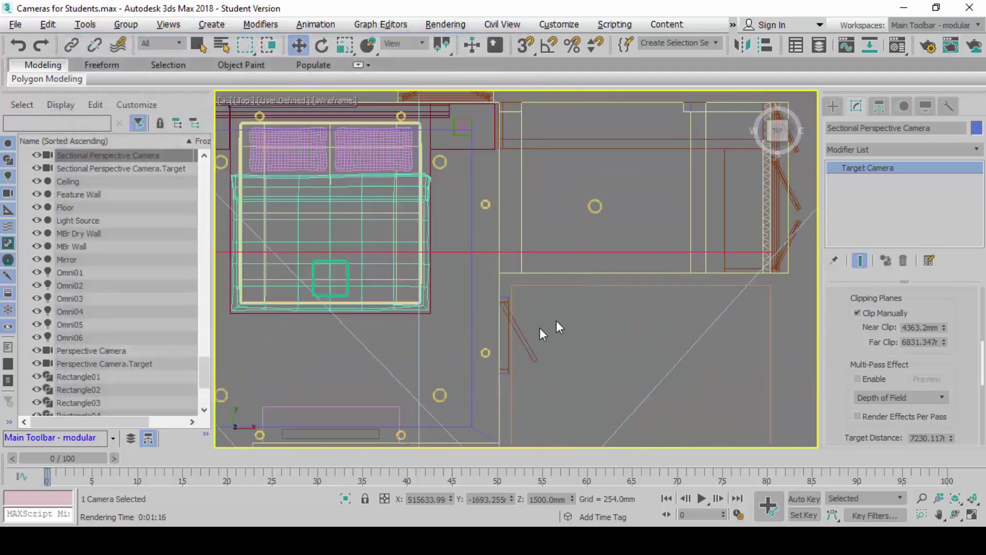
scroll(540, 328, "down", 1)
middle_click_drag(539, 328, 622, 276)
scroll(622, 276, "up", 2)
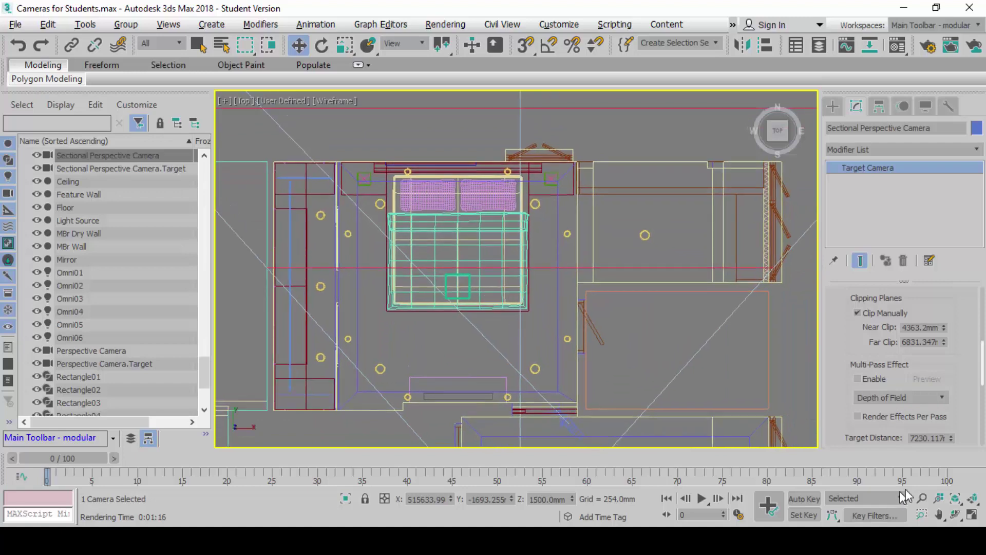
- Draw a red freehand mark on a screenshot in the Windows Ink workspace
key("super+w")
left_click(812, 294)
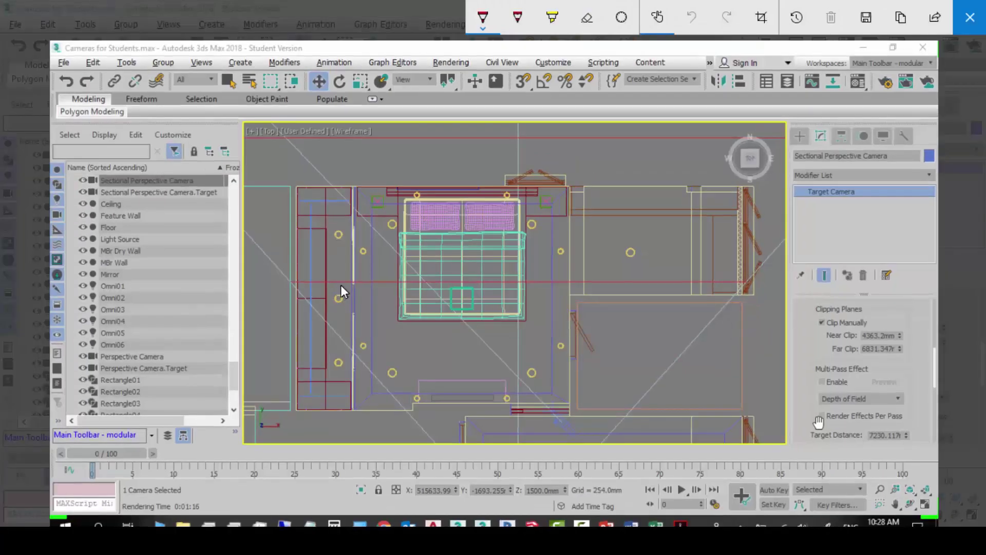
mouse_move(282, 281)
left_mouse_down()
mouse_move(638, 268)
mouse_move(772, 280)
left_mouse_up()
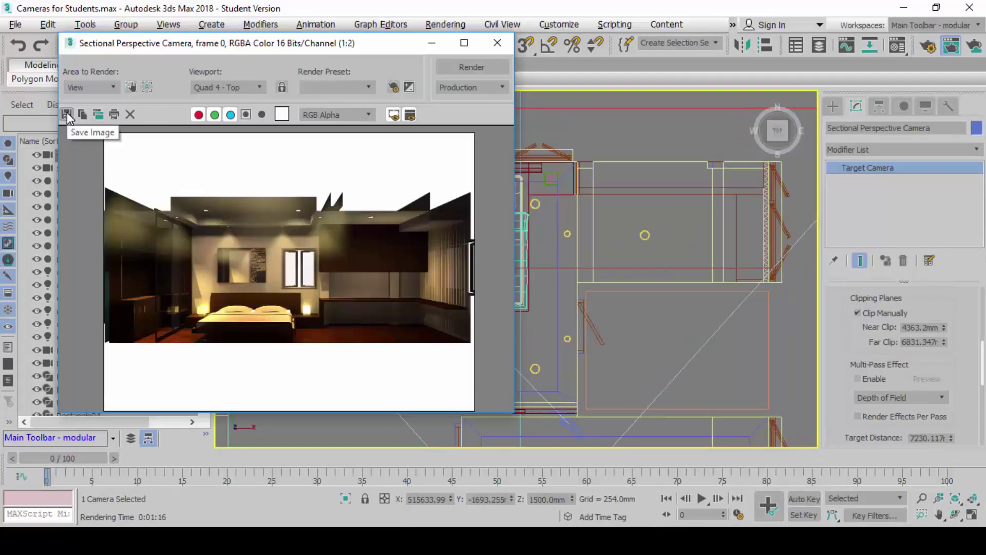
- Save the render as the JPEG '02 Sectional Perspective Camera' at quality 100
left_click(67, 113)
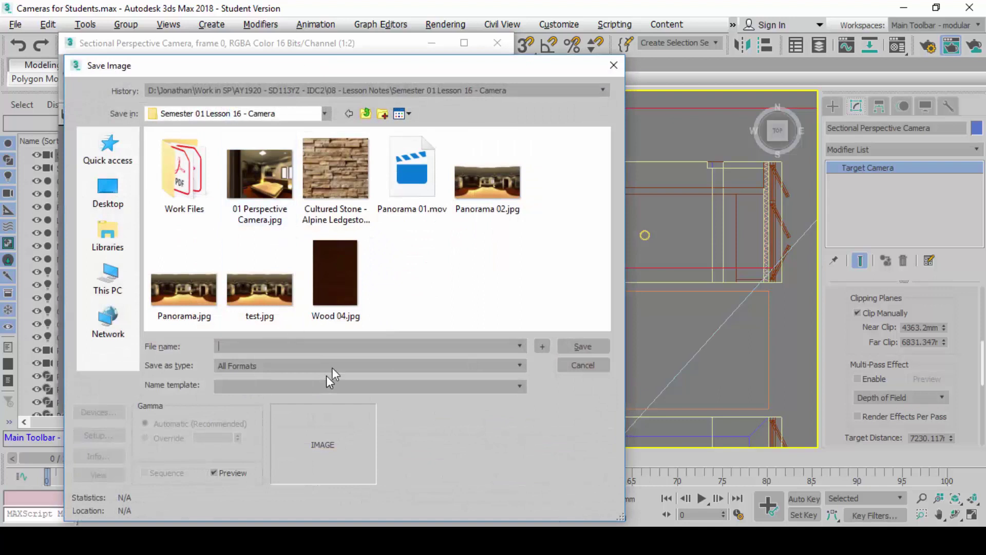
type("02 Sectional Perspective Camera")
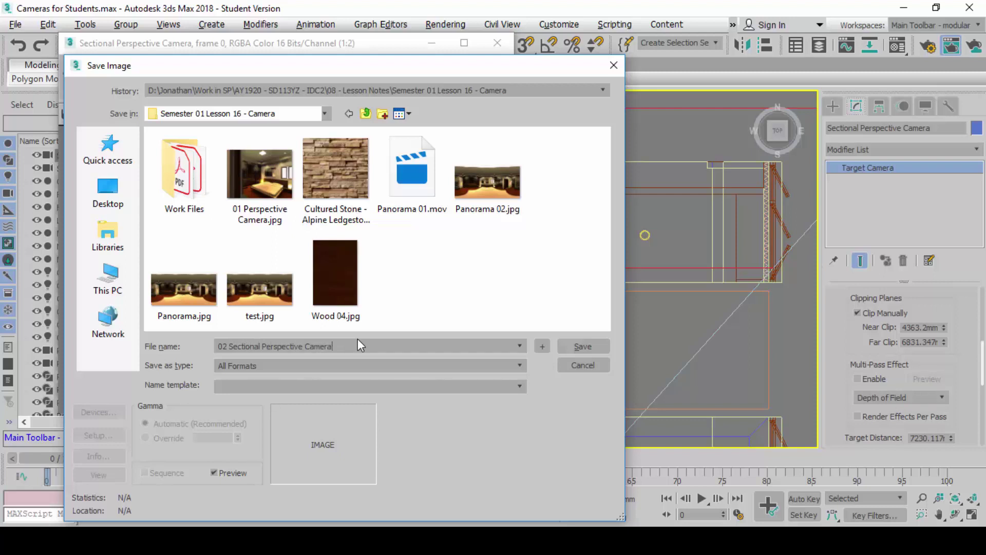
left_click(303, 365)
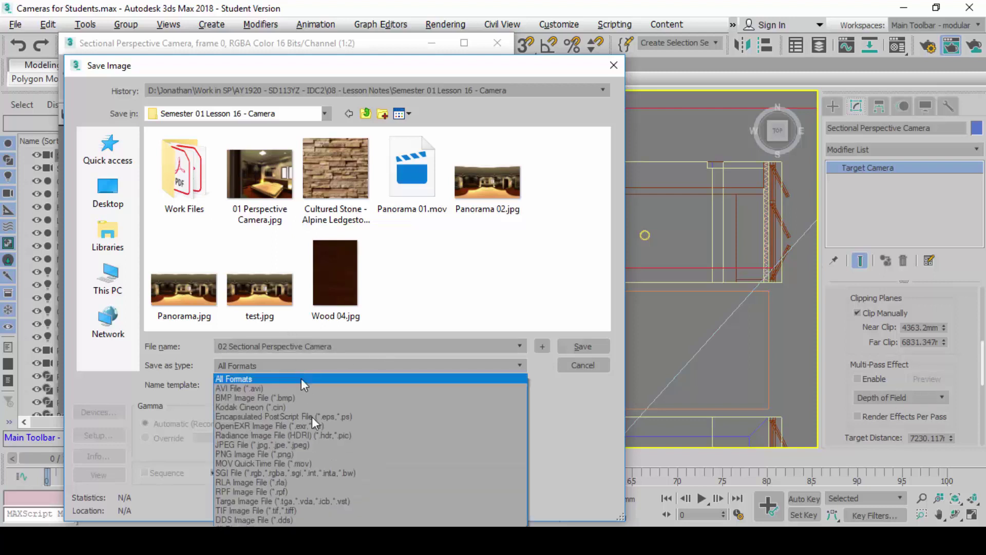
left_click(313, 446)
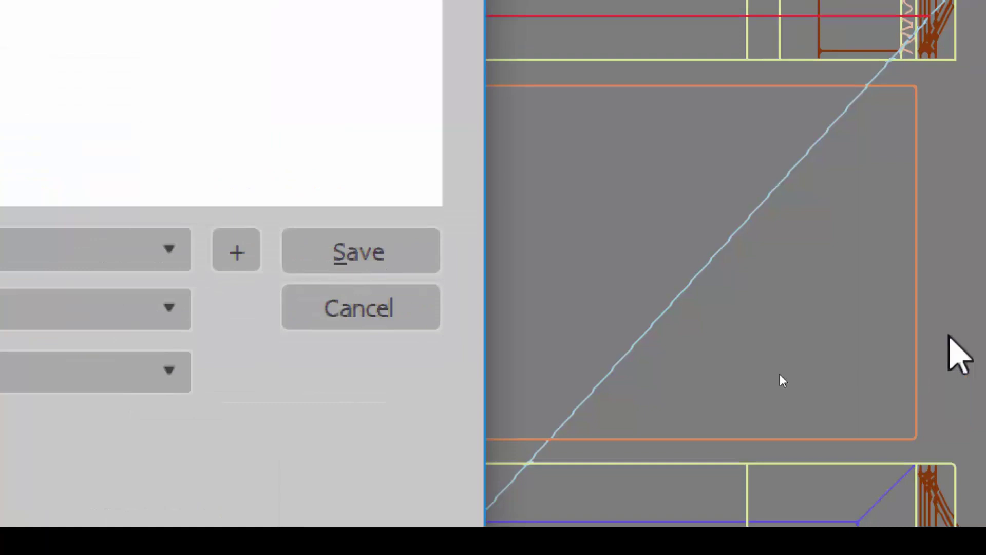
left_click(316, 245)
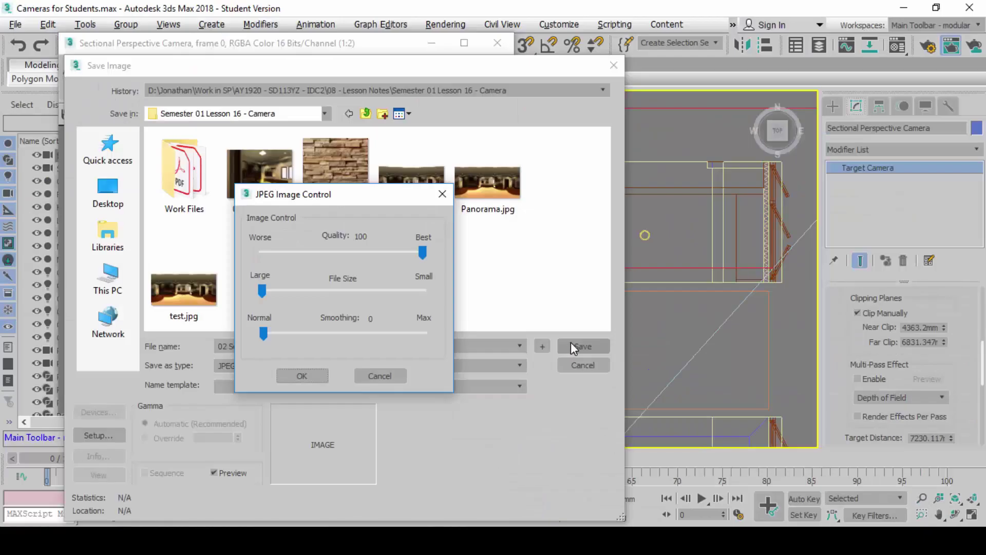
left_click(315, 377)
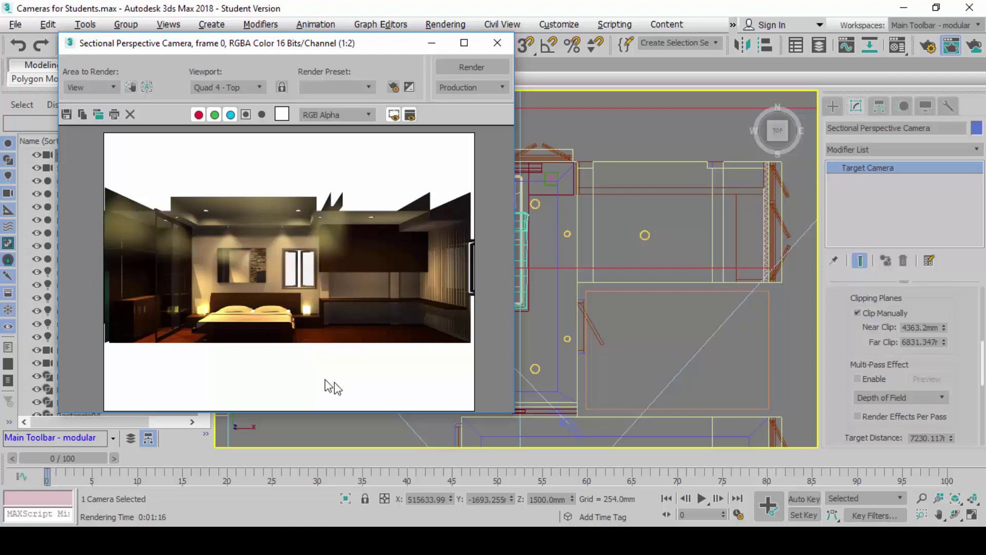
- Close the render frame, restore the four-viewport layout, and dismiss the Select Camera list
left_click(498, 43)
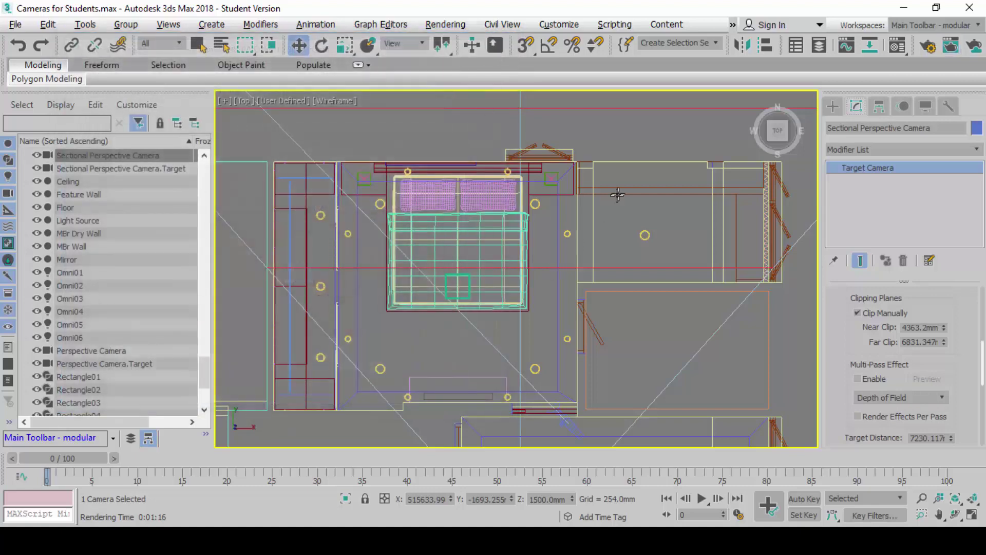
key("alt+w")
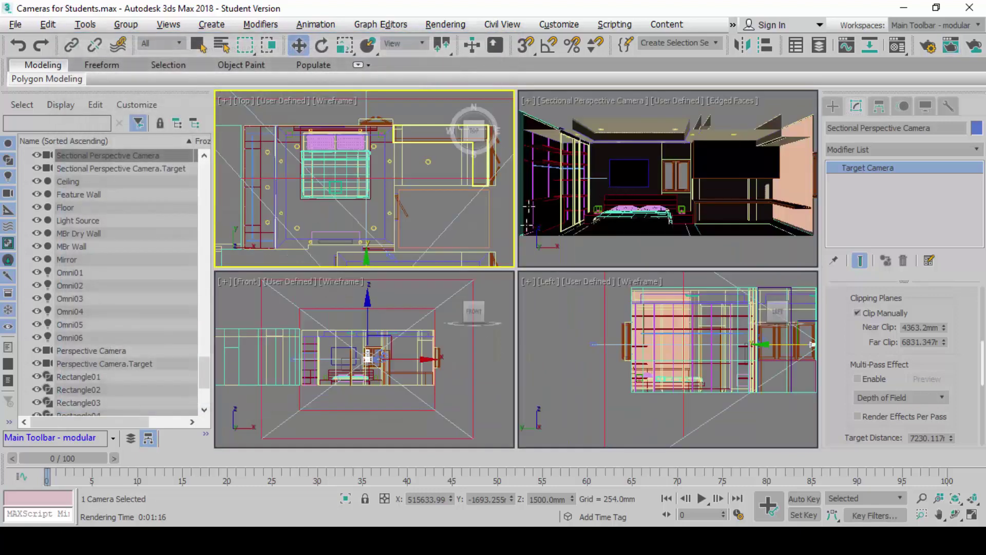
left_click(585, 260)
key("c")
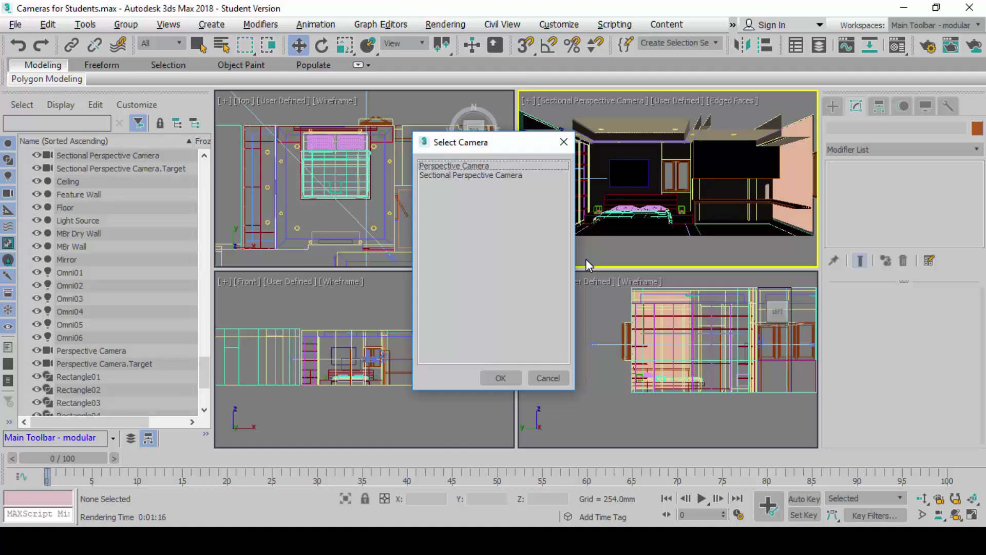
left_click(563, 142)
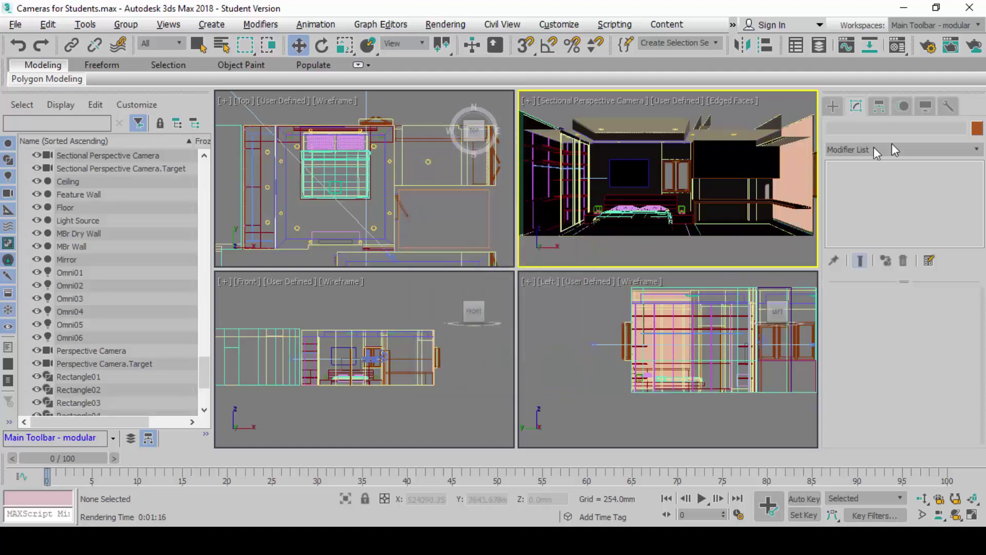
- Maximize the Left viewport with Alt+W and pan the bedroom side elevation
left_click(452, 355)
left_click(538, 393)
key("alt+w")
scroll(532, 359, "down", 2)
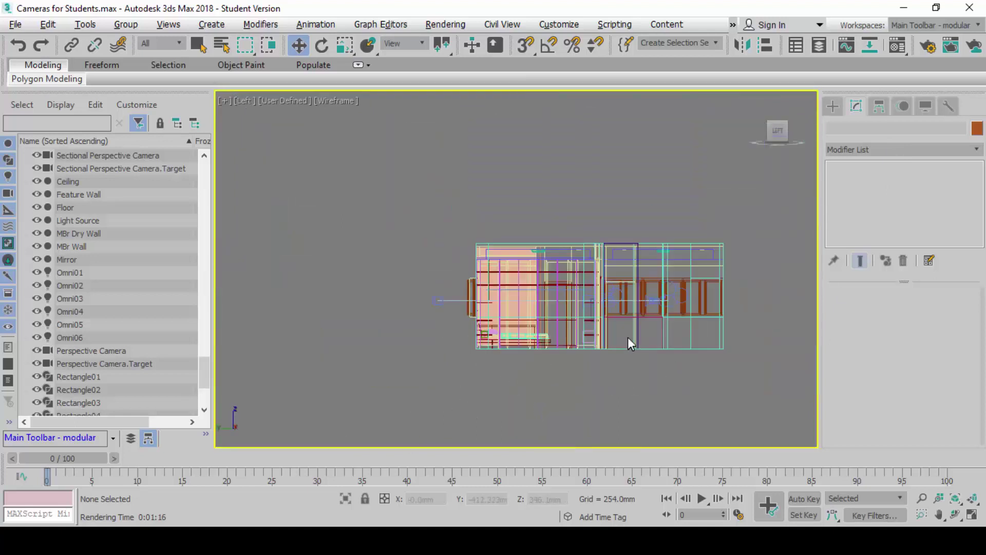
middle_click_drag(624, 336, 569, 328)
scroll(549, 313, "down", 1)
scroll(549, 312, "up", 3)
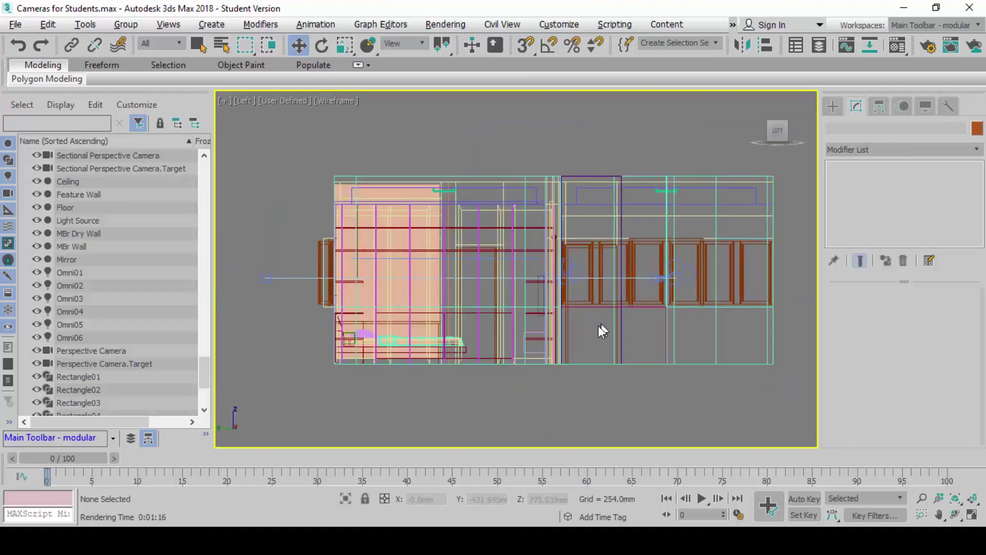